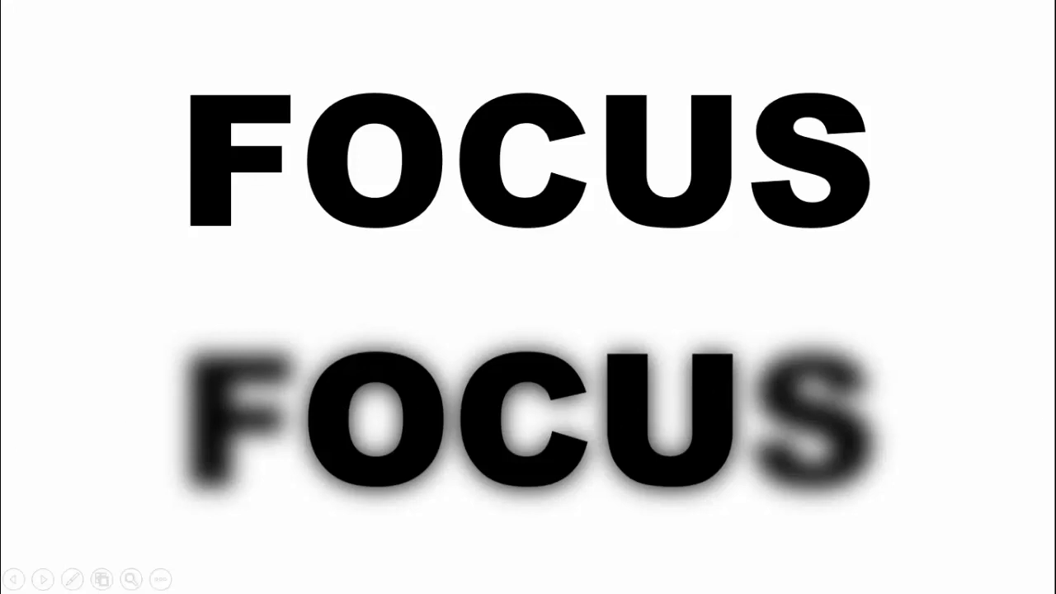
Advance the slideshow past the BEND example to the next example slide
left_click(995, 306)
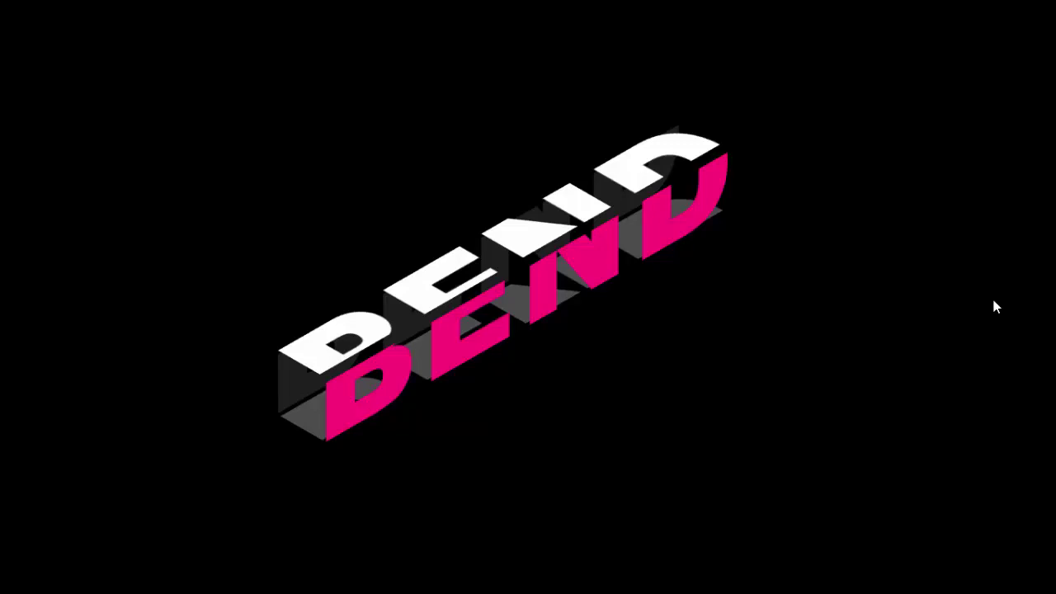
left_click(995, 306)
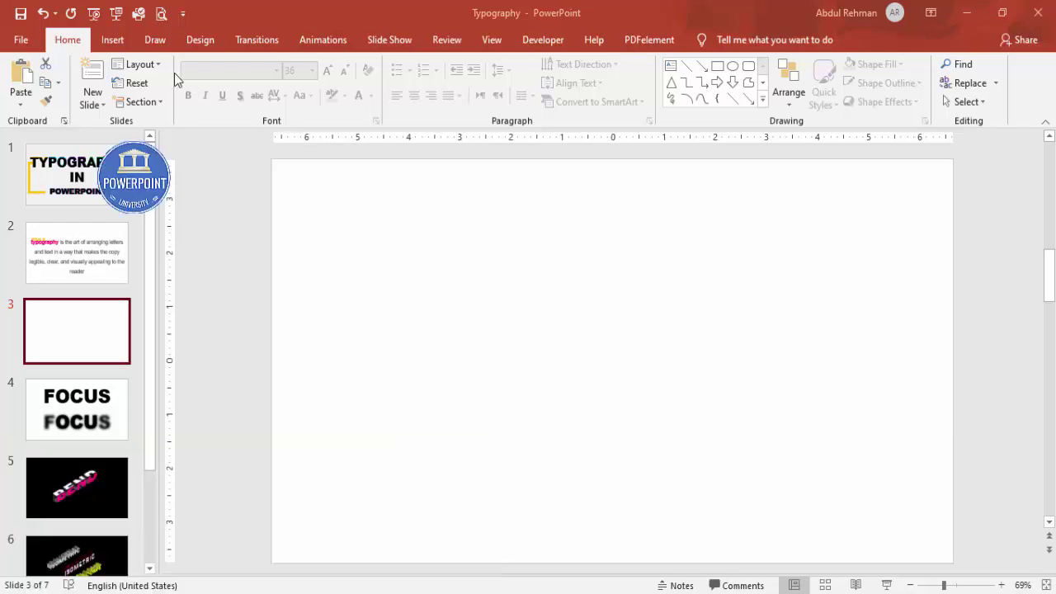
Draw a text box across the upper slide and type FOCUS
left_click(112, 39)
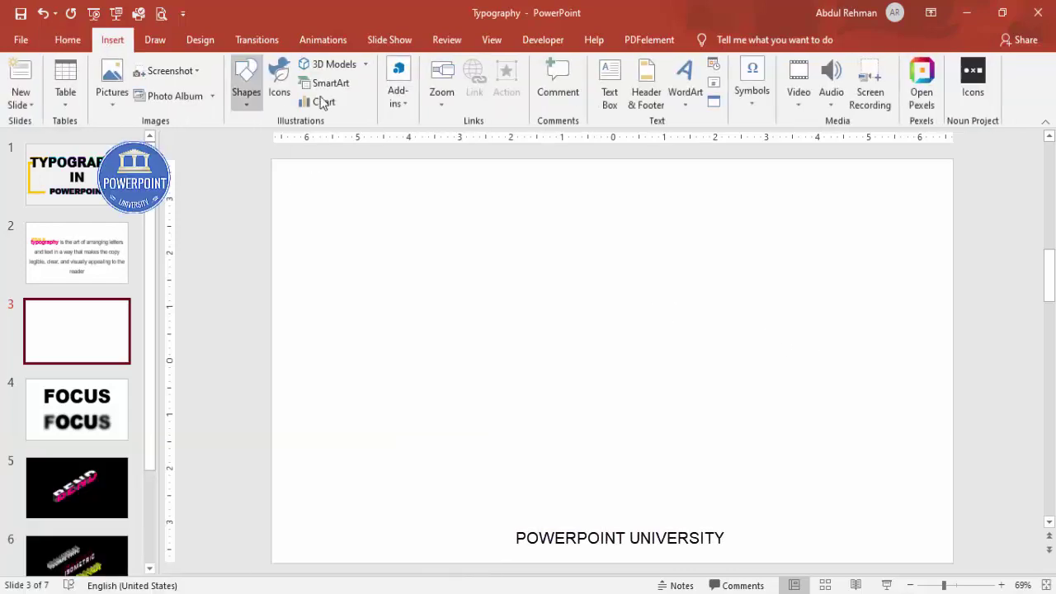
left_click(609, 92)
left_click_drag(423, 248, 878, 331)
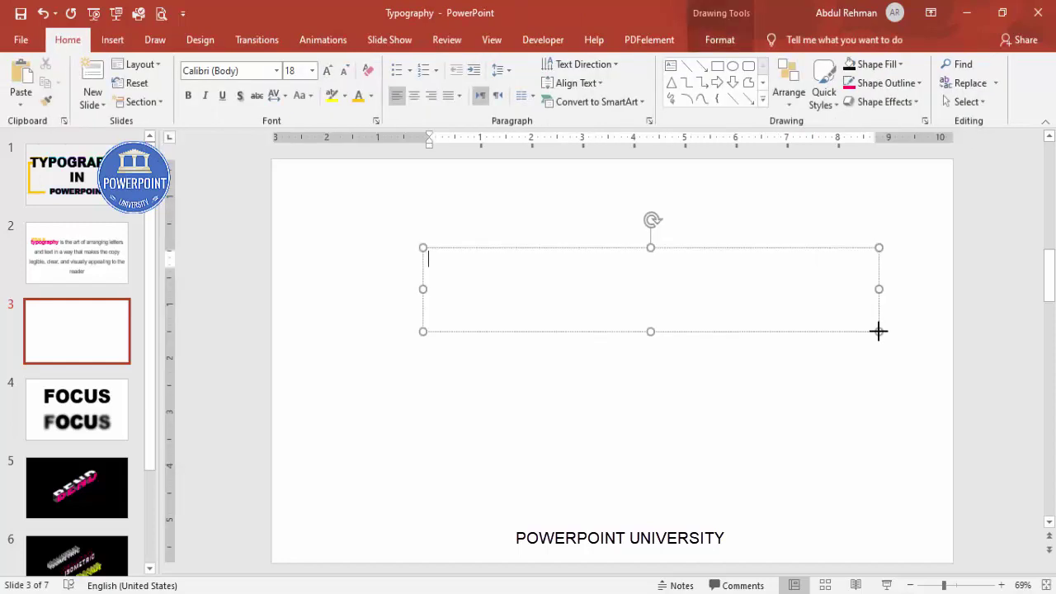
type("FOCUS")
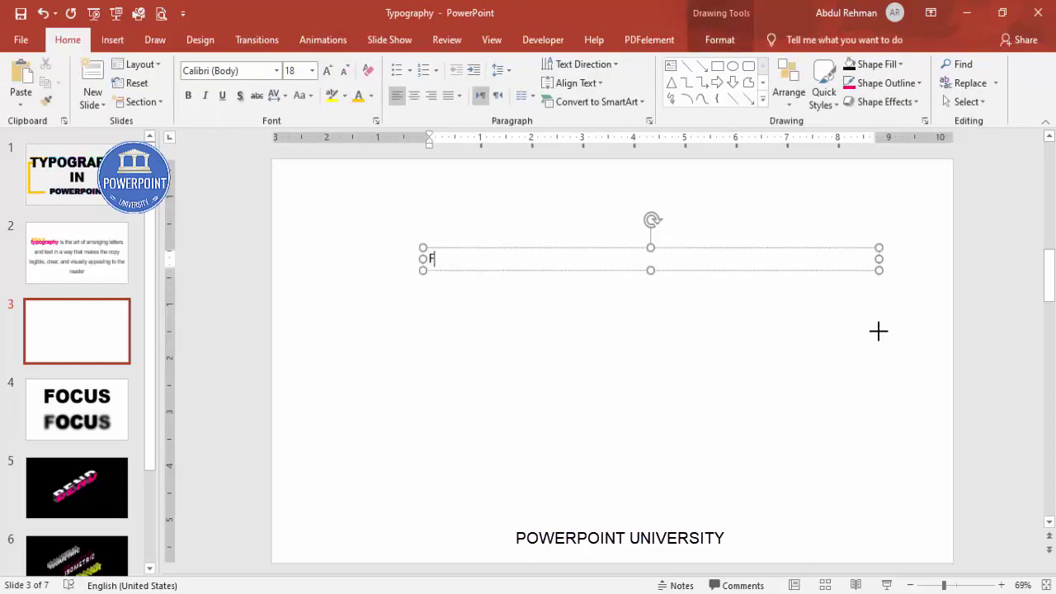
left_click(589, 248)
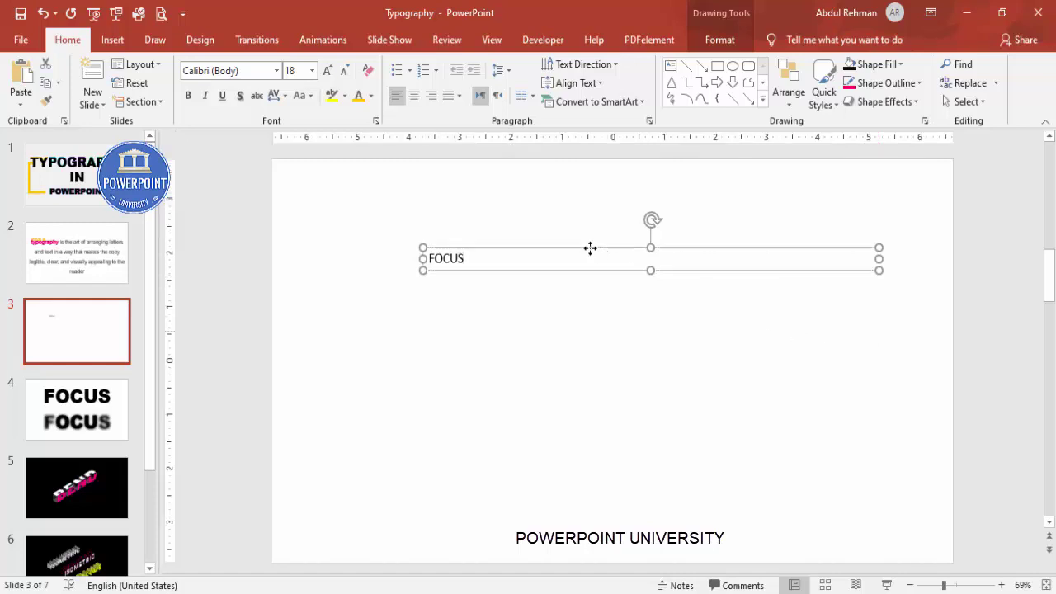
Change the FOCUS font to Arial Black
left_click(242, 72)
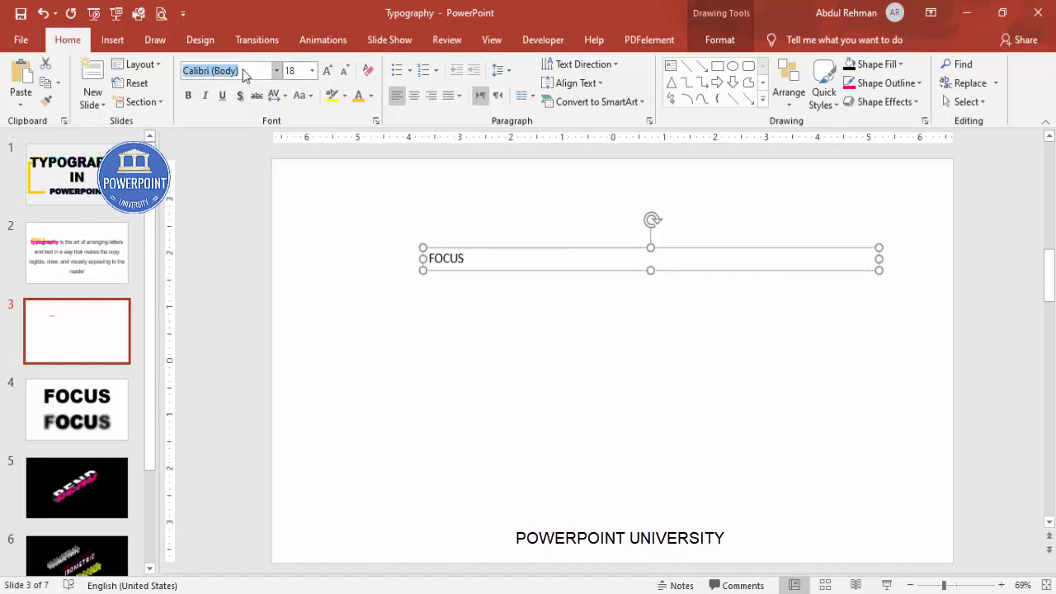
type("A")
key("BackSpace")
type("rial Black")
key("Return")
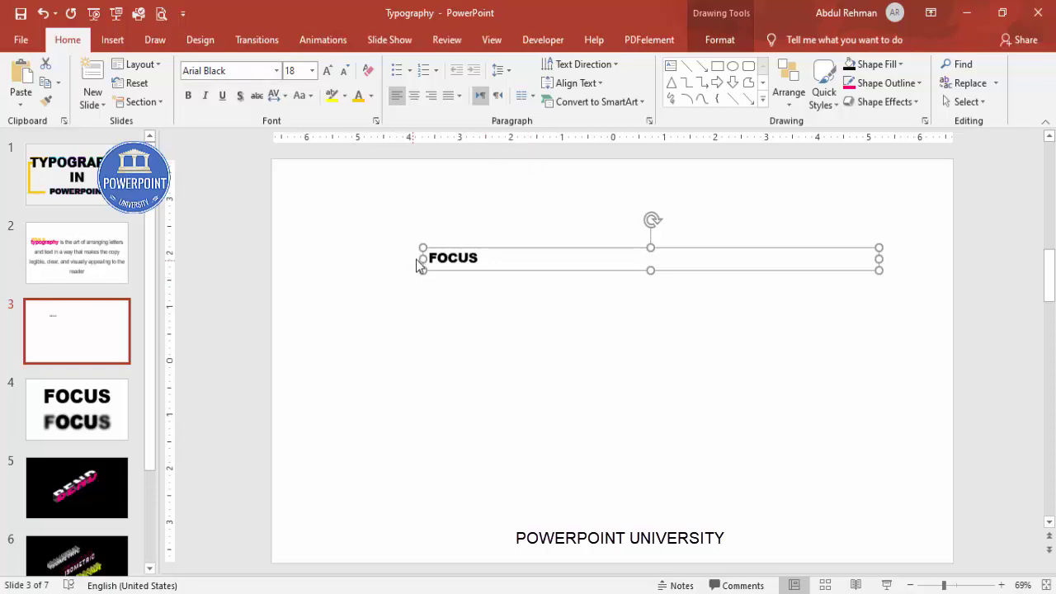
Stretch the box to full slide width, centre FOCUS and enlarge it to 138 pt
left_click_drag(416, 259, 275, 248)
left_click_drag(879, 257, 951, 256)
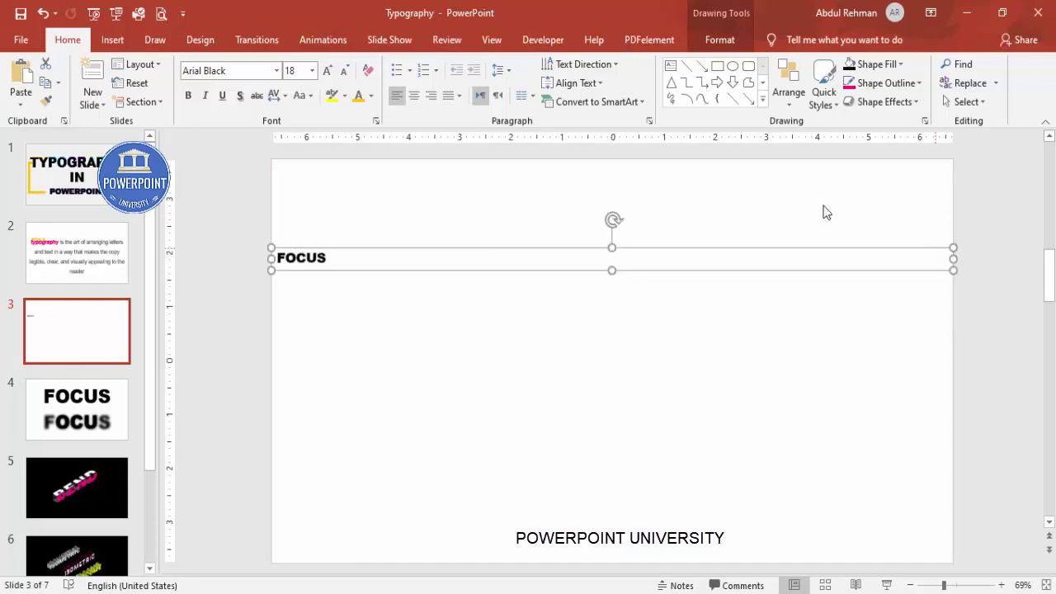
left_click(414, 96)
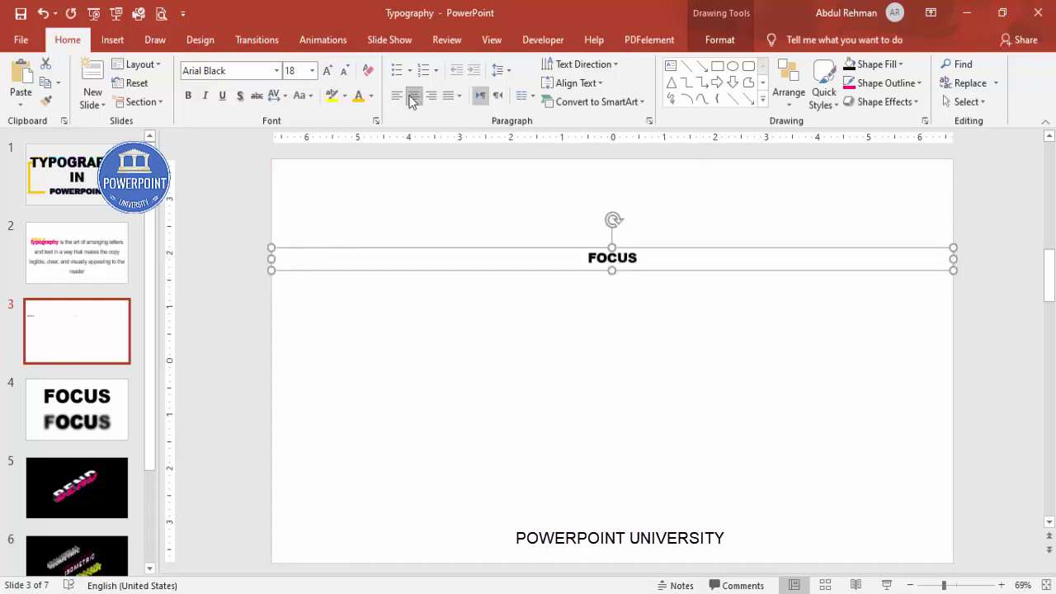
left_click(330, 71)
left_click(330, 71)
left_click(330, 71)
left_click(330, 71)
left_click(330, 70)
left_click(329, 71)
left_click(329, 72)
left_click(329, 72)
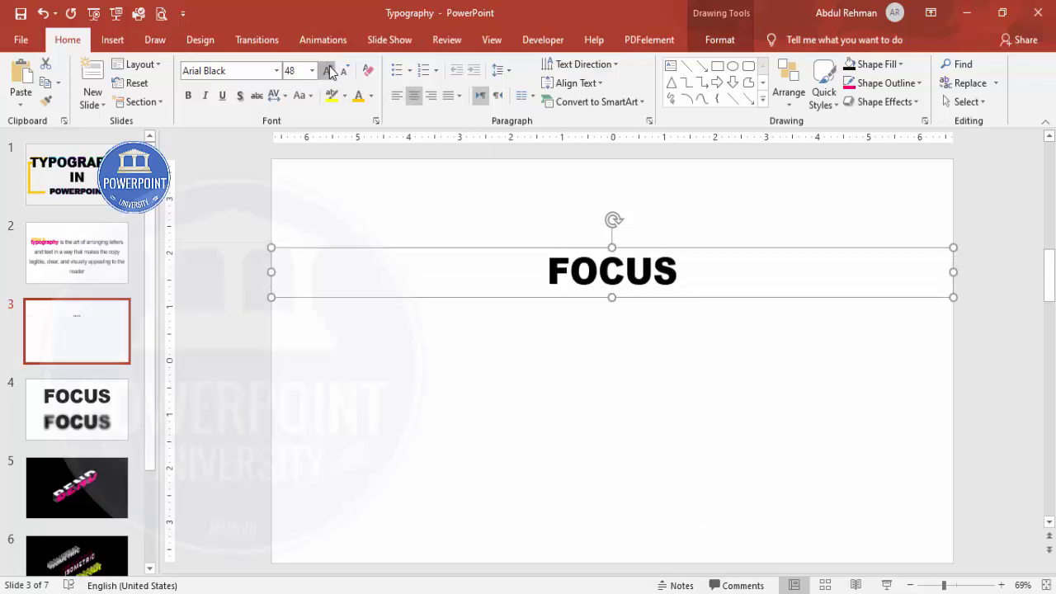
left_click(329, 71)
left_click(330, 72)
left_click(329, 72)
left_click(330, 72)
left_click(329, 72)
left_click(330, 72)
left_click(329, 72)
left_click(330, 72)
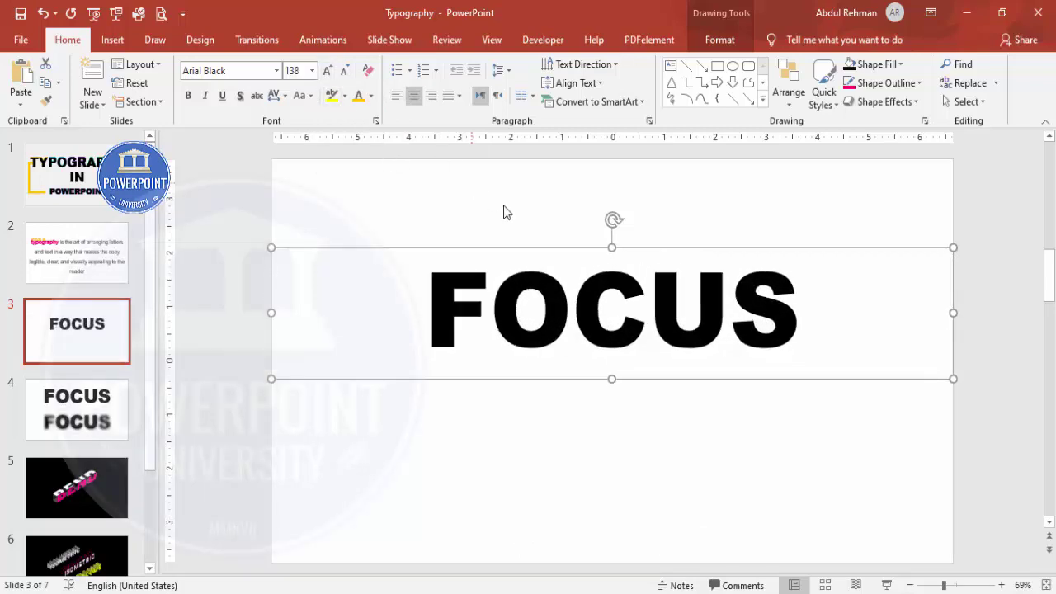
Move the FOCUS box higher and preview Glow text effects without applying any
left_click_drag(528, 245, 527, 199)
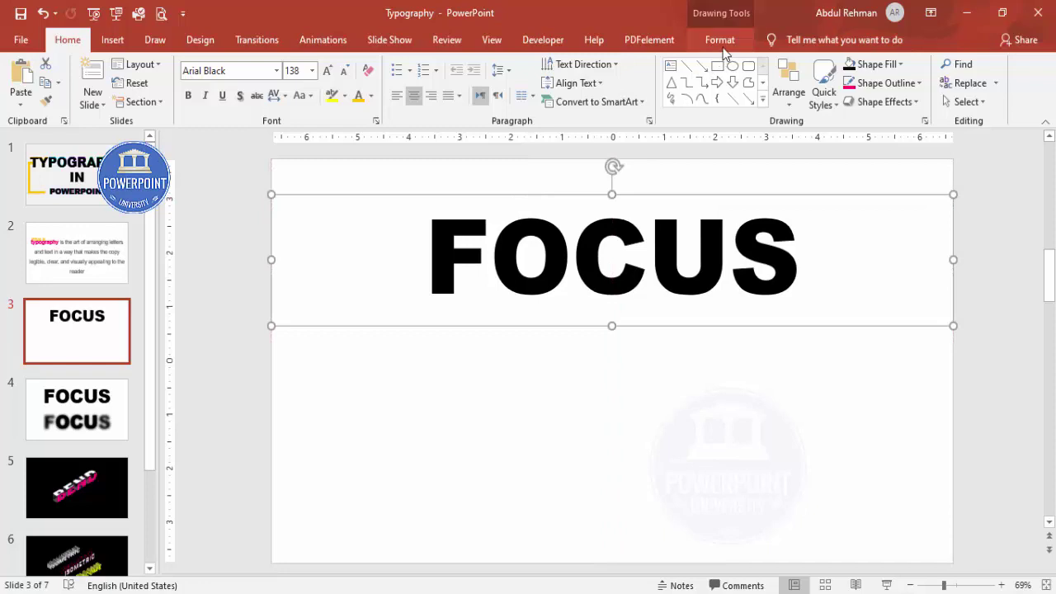
left_click(721, 41)
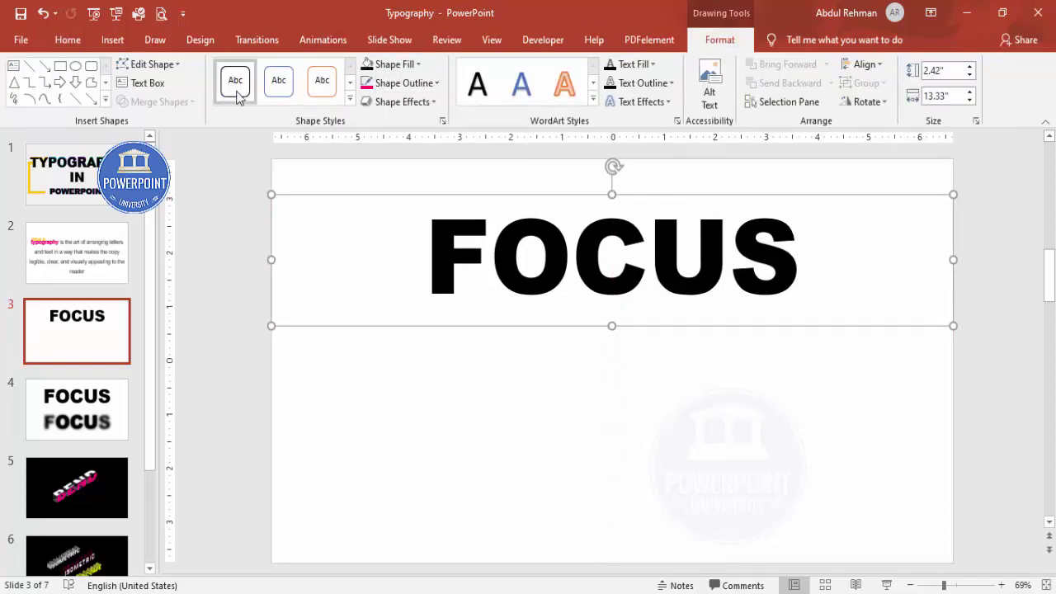
left_click(669, 102)
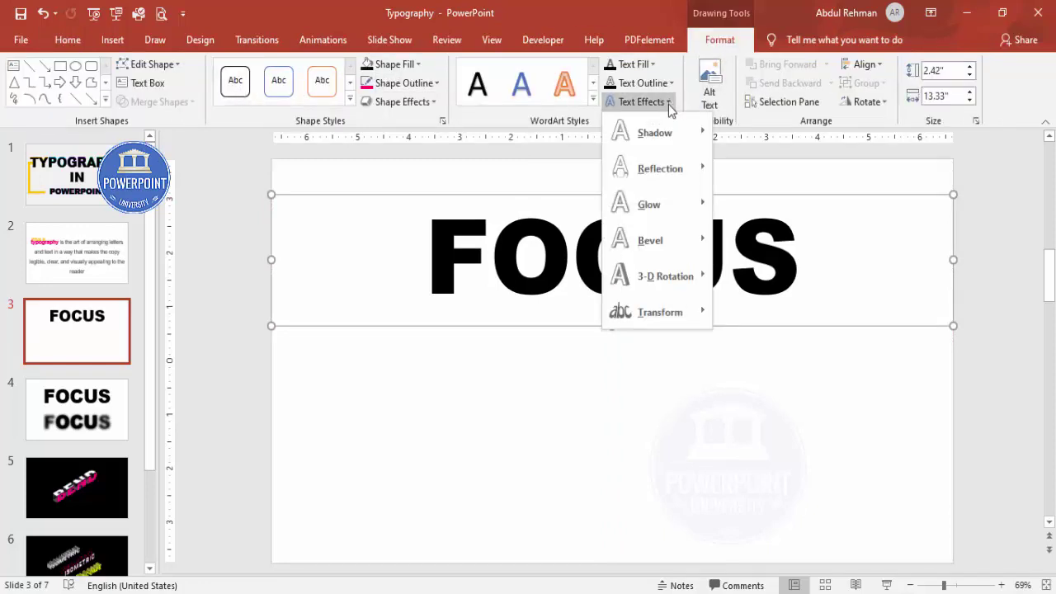
mouse_move(674, 206)
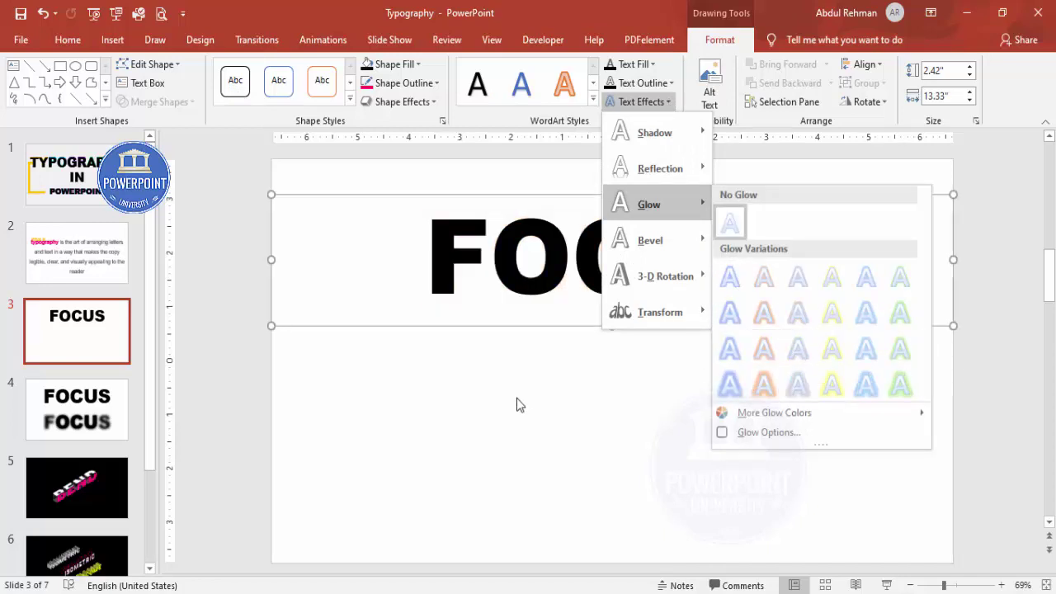
left_click(601, 393)
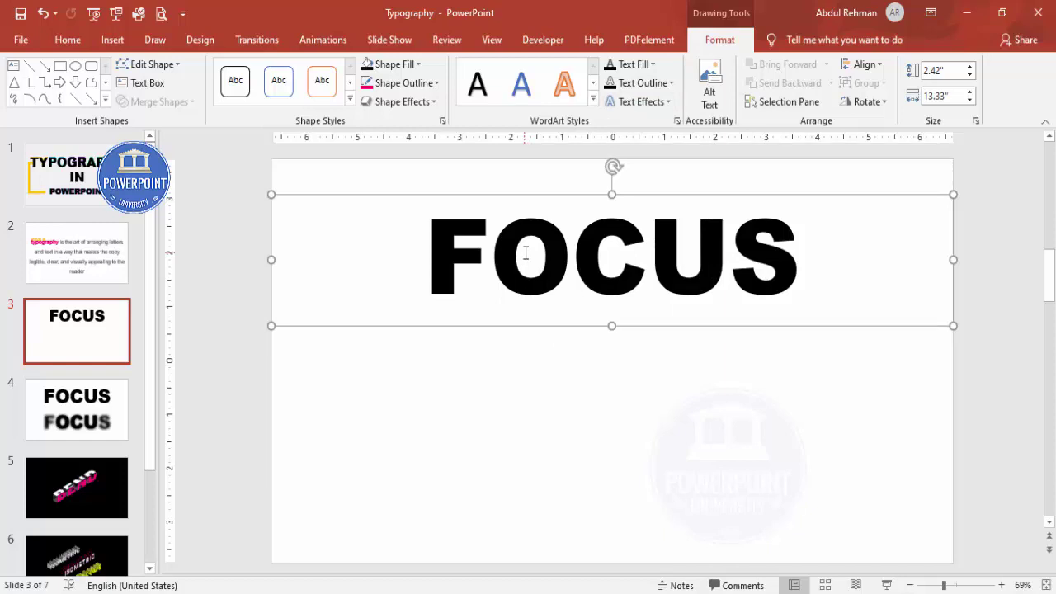
Copy the FOCUS text box and paste it as a picture directly below the original
right_click(522, 195)
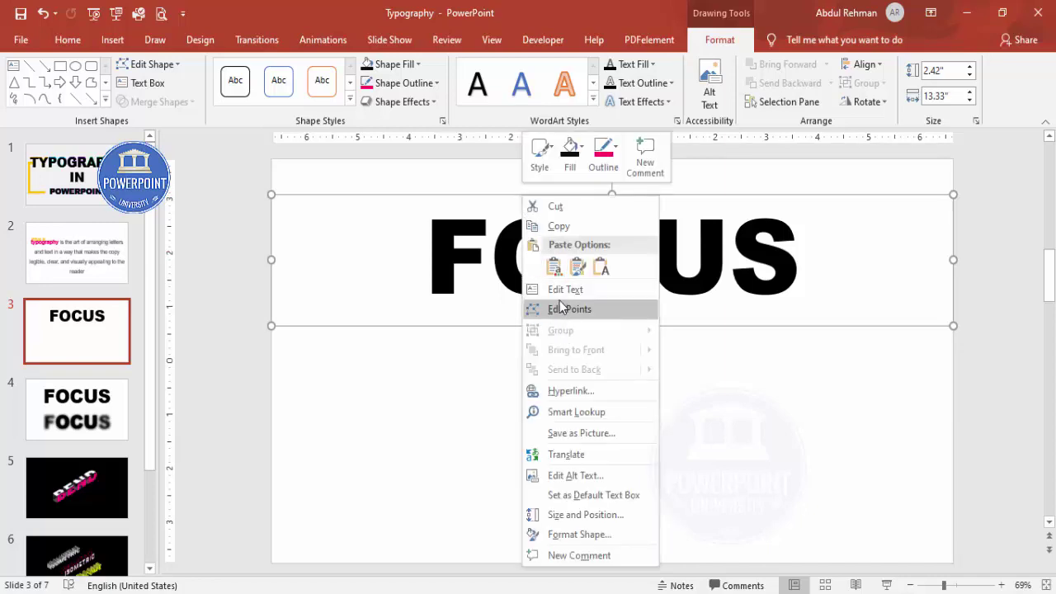
left_click(569, 229)
left_click(571, 392)
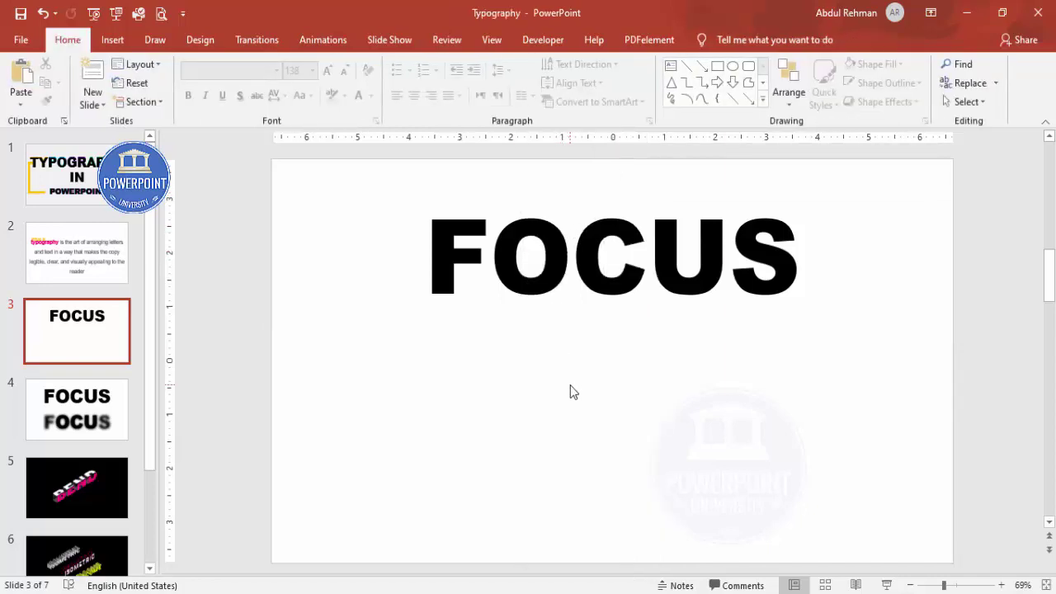
right_click(574, 391)
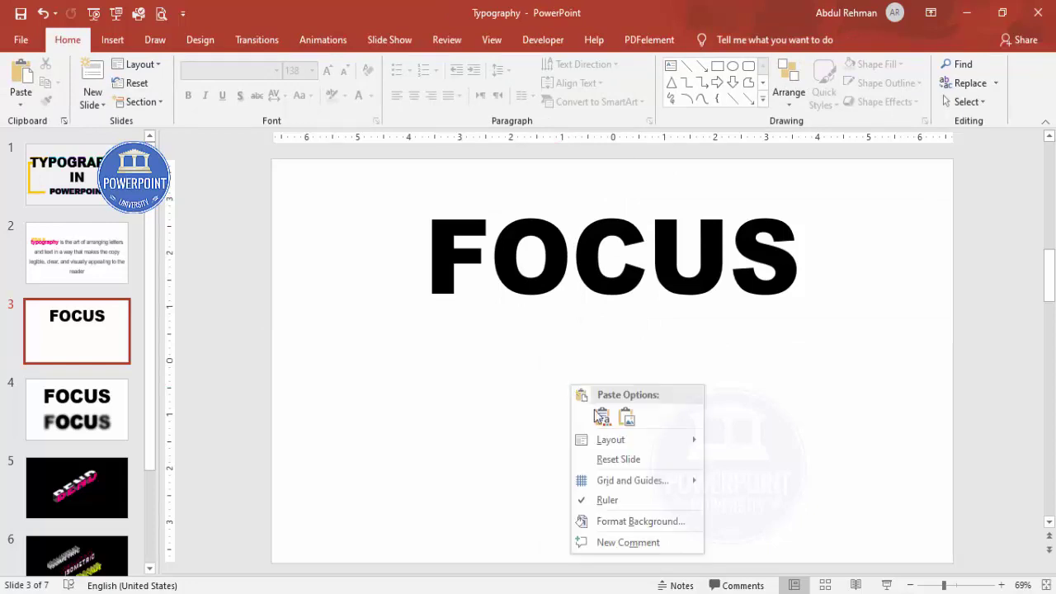
left_click(631, 417)
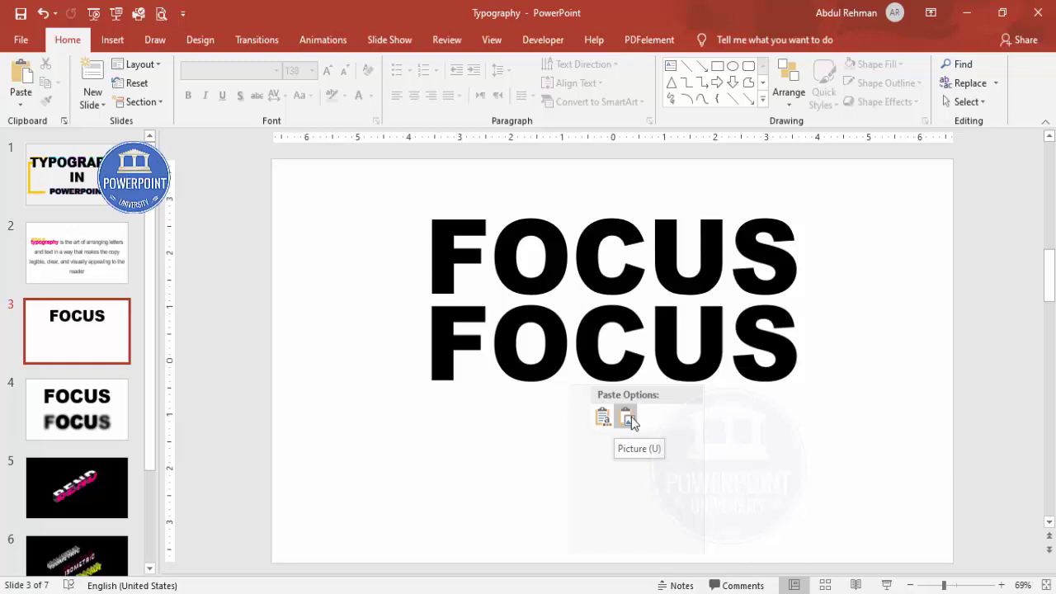
left_click(632, 417)
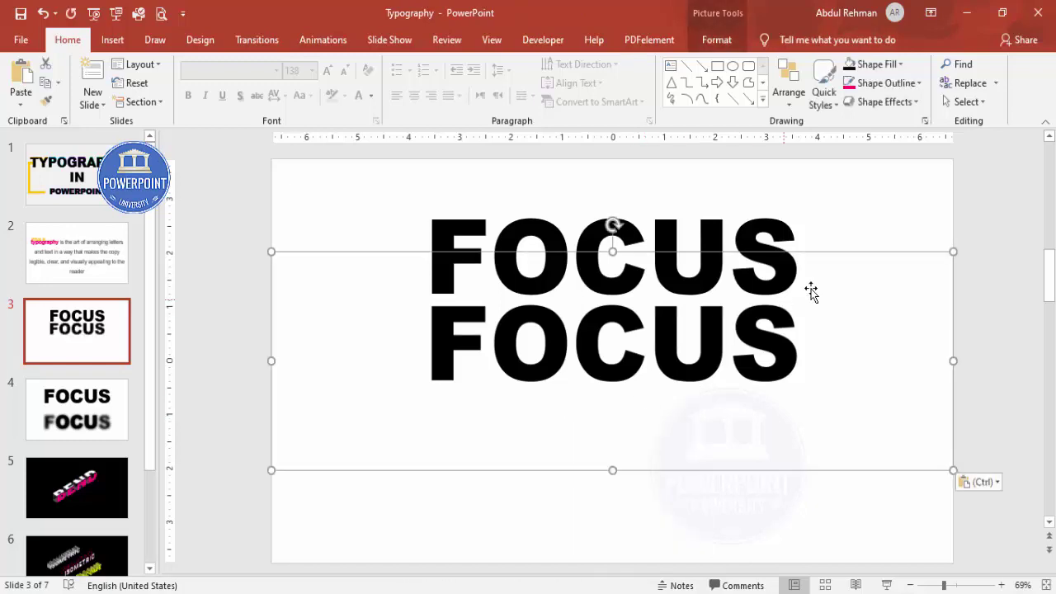
left_click_drag(878, 257, 880, 311)
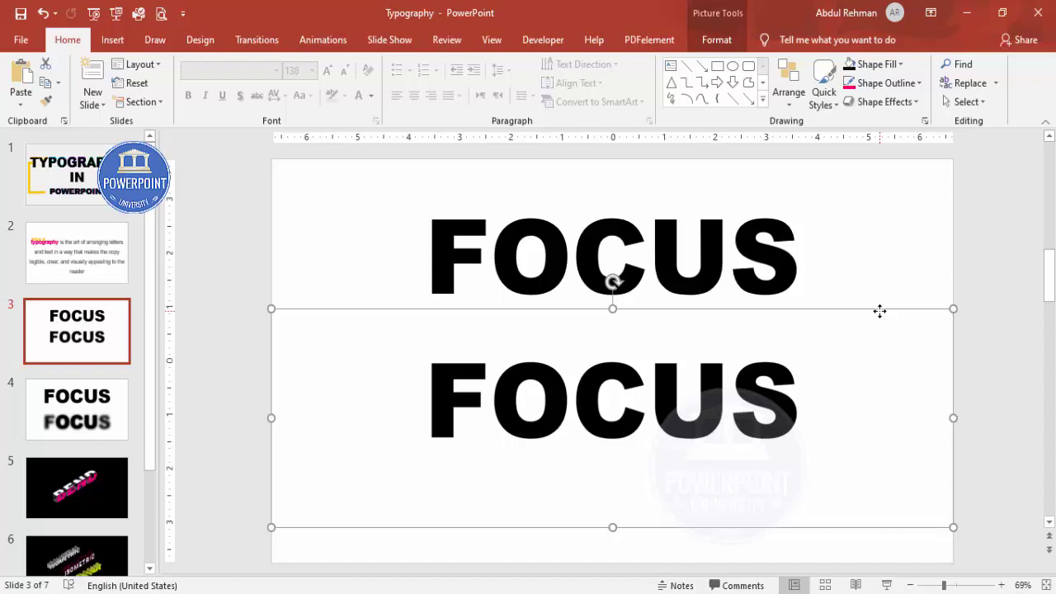
left_click(715, 46)
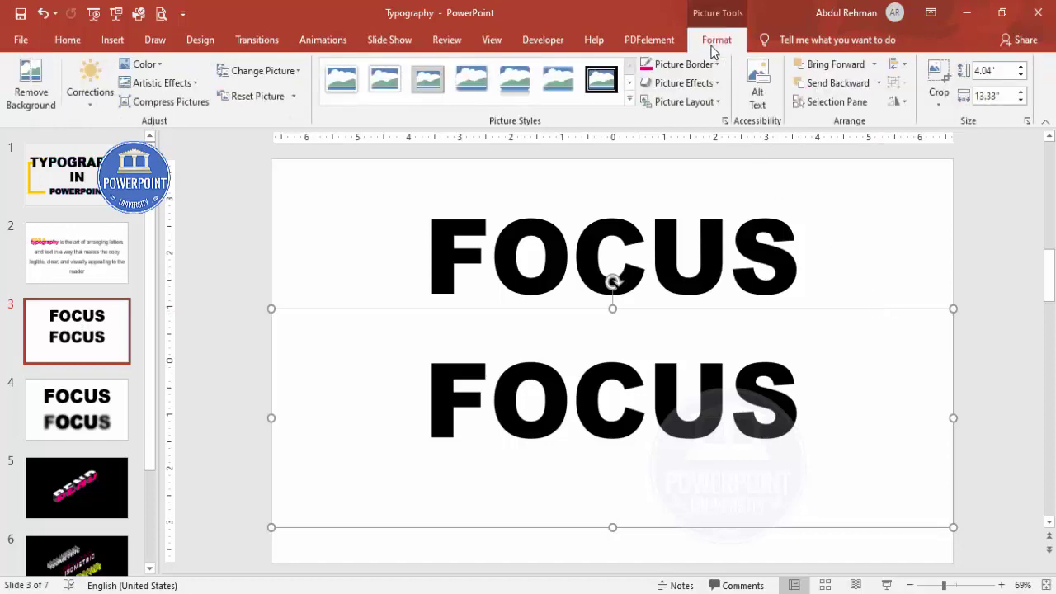
Apply the Blur artistic effect to the lower FOCUS picture, keeping it black
left_click(161, 64)
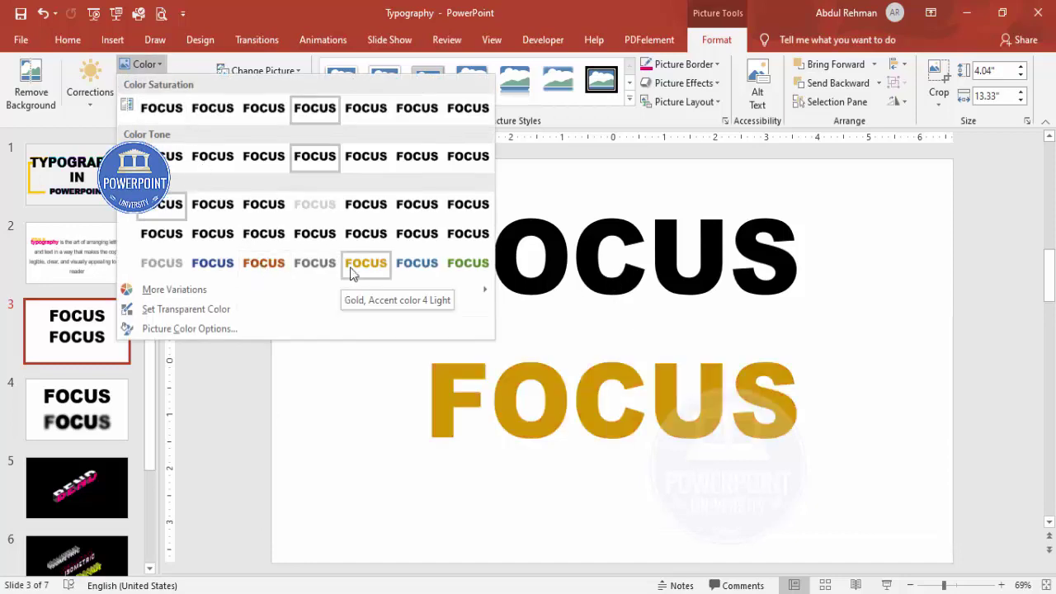
left_click(215, 352)
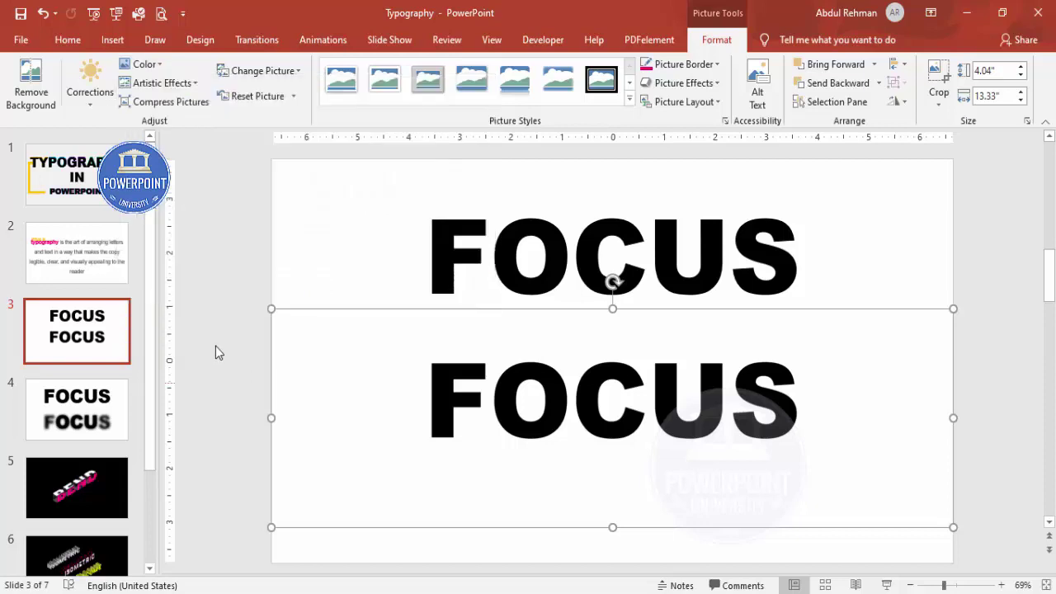
left_click(176, 83)
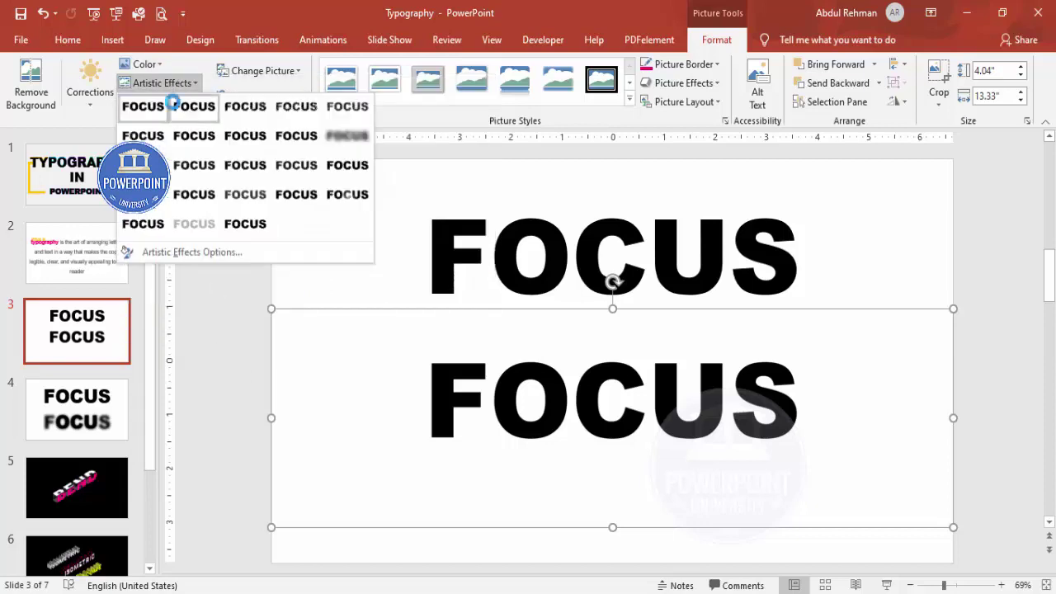
left_click(356, 142)
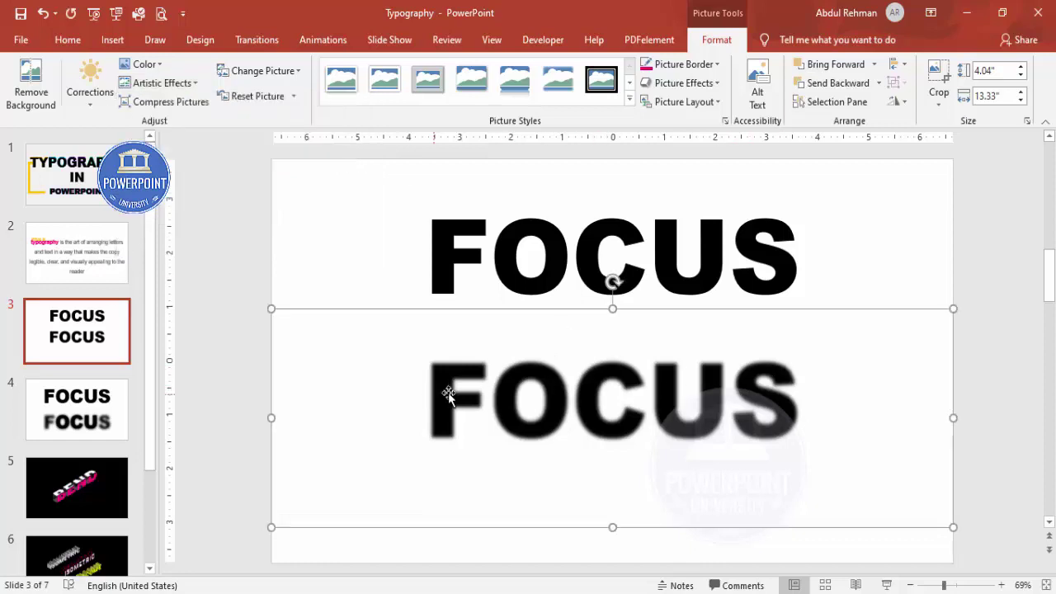
right_click(712, 373)
Set the lower FOCUS picture's Blur radius to 32 in the Format Picture pane
left_click(776, 344)
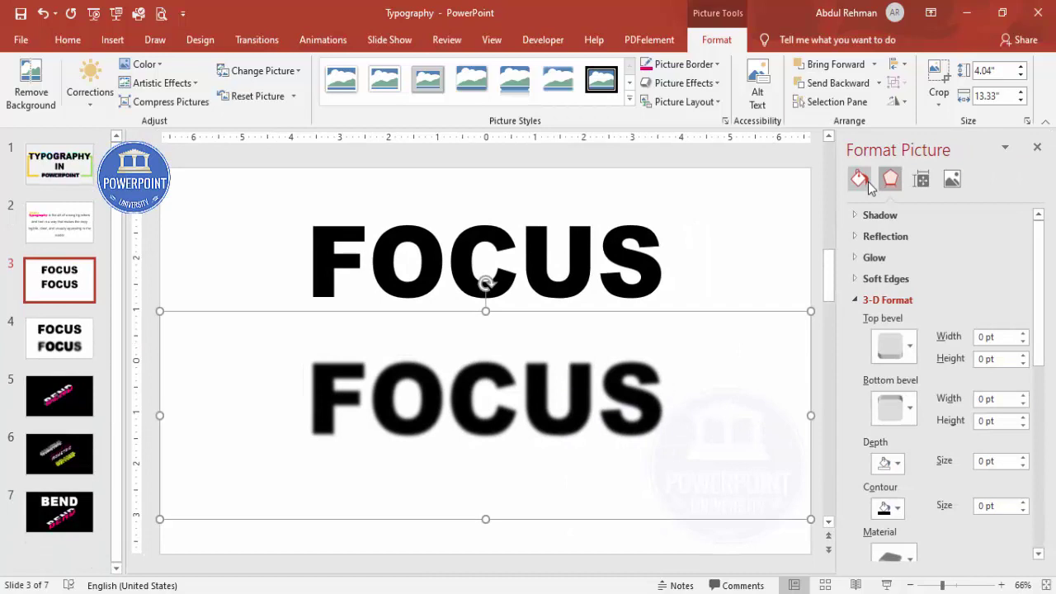
left_click(863, 301)
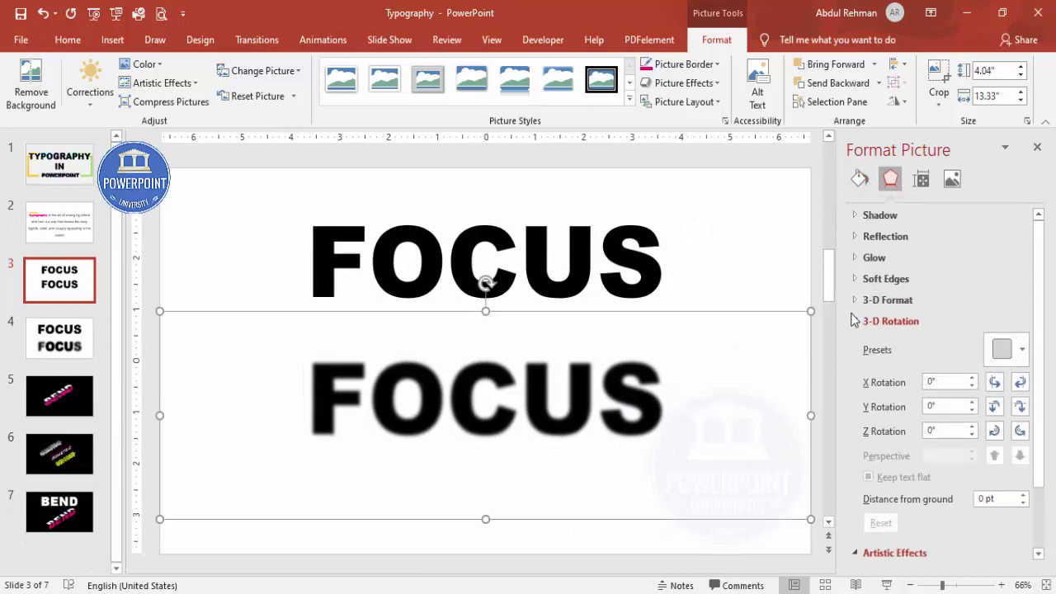
left_click(858, 321)
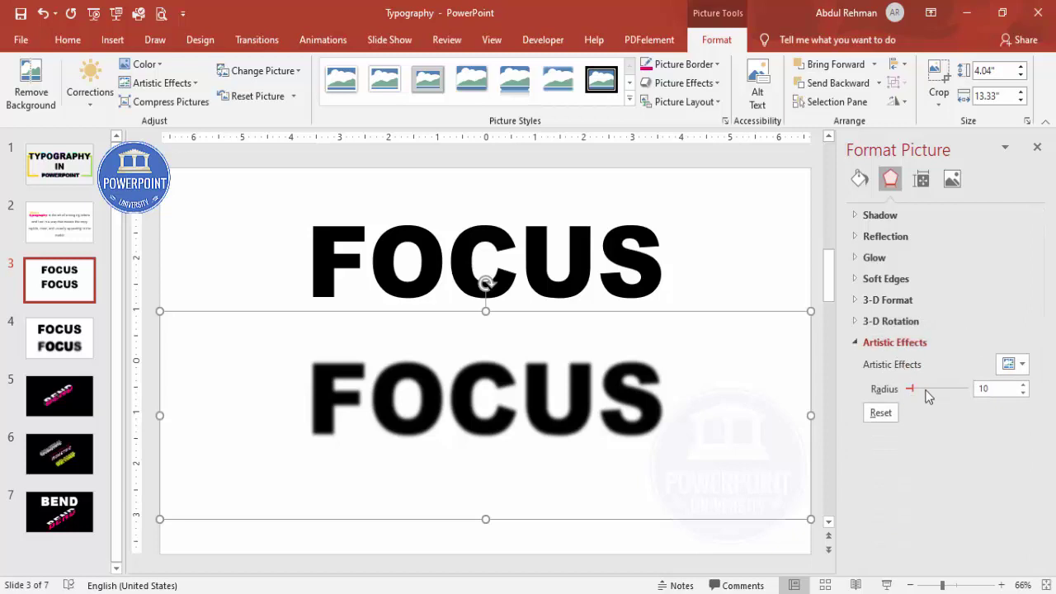
left_click(1024, 386)
left_click(1024, 386)
left_click(1024, 386)
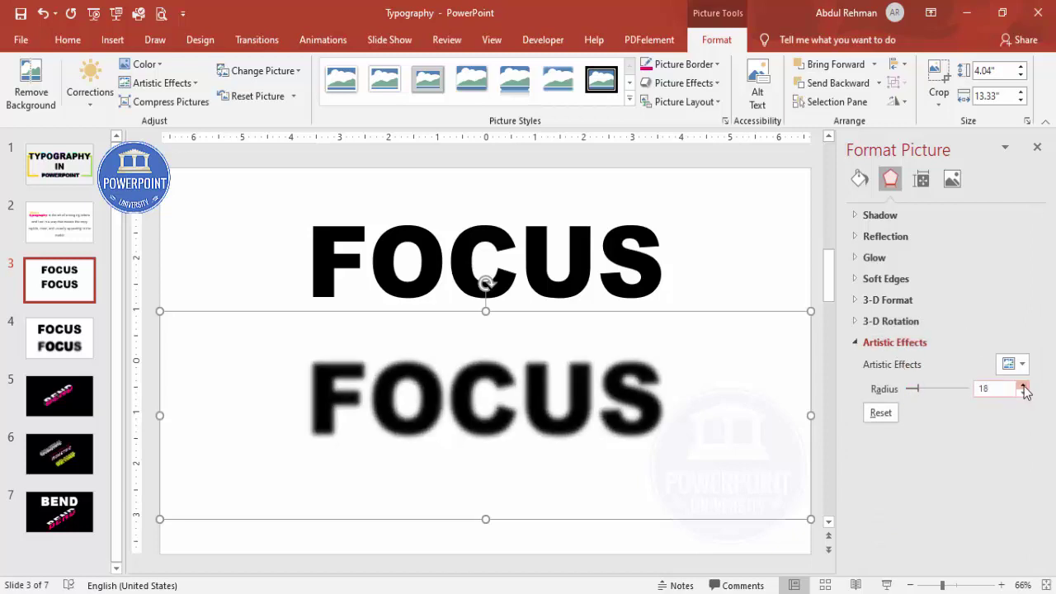
left_click(1024, 385)
left_click(1024, 385)
left_click(1024, 385)
left_click(1025, 386)
left_click(1025, 385)
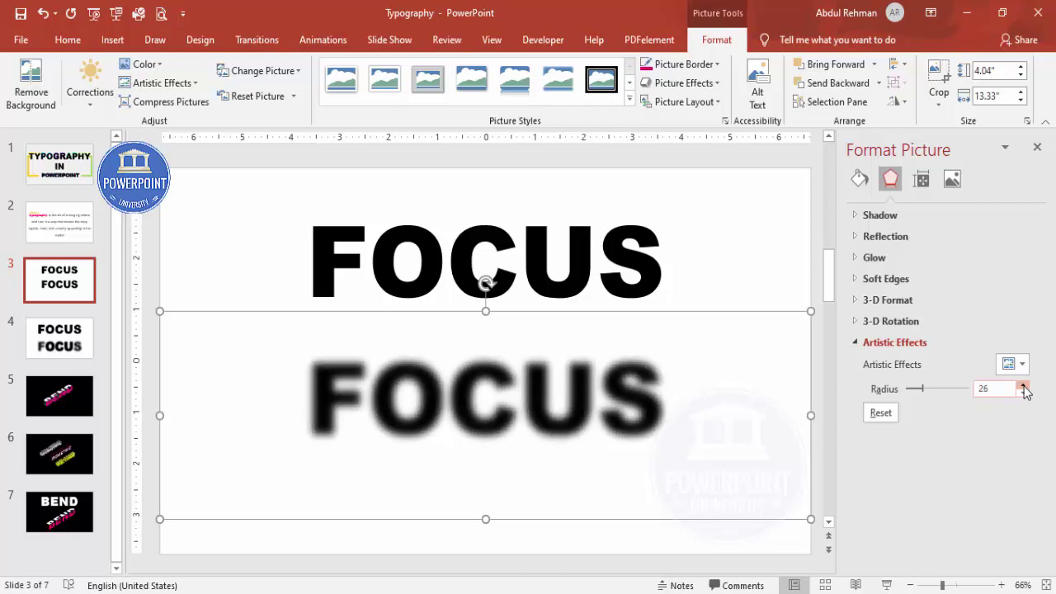
left_click(1025, 386)
left_click(1024, 386)
left_click(1024, 386)
left_click(1024, 386)
left_click(1024, 385)
left_click(1024, 386)
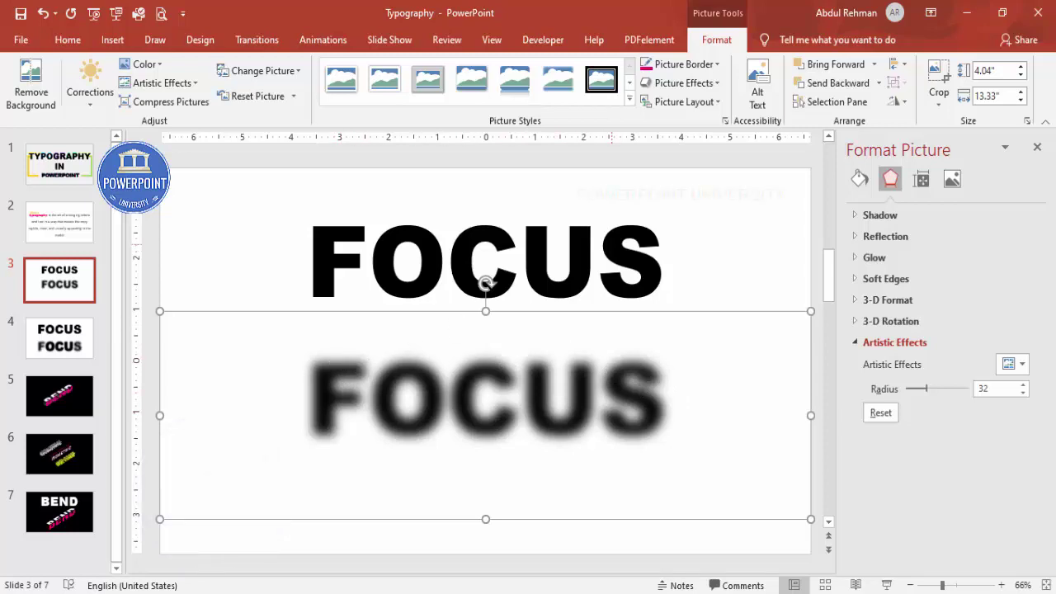
left_click(598, 219)
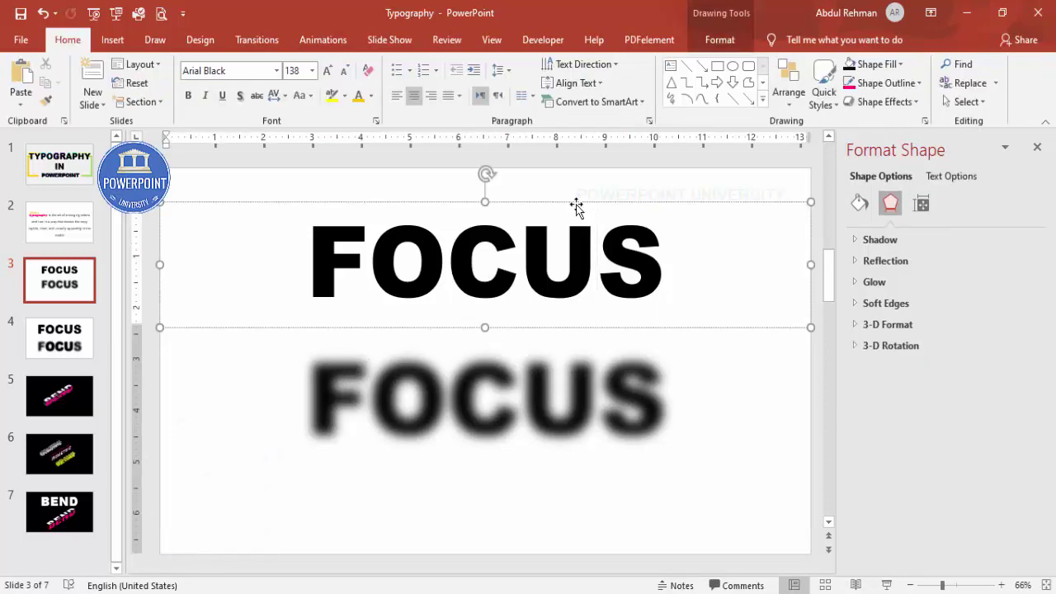
left_click(573, 202)
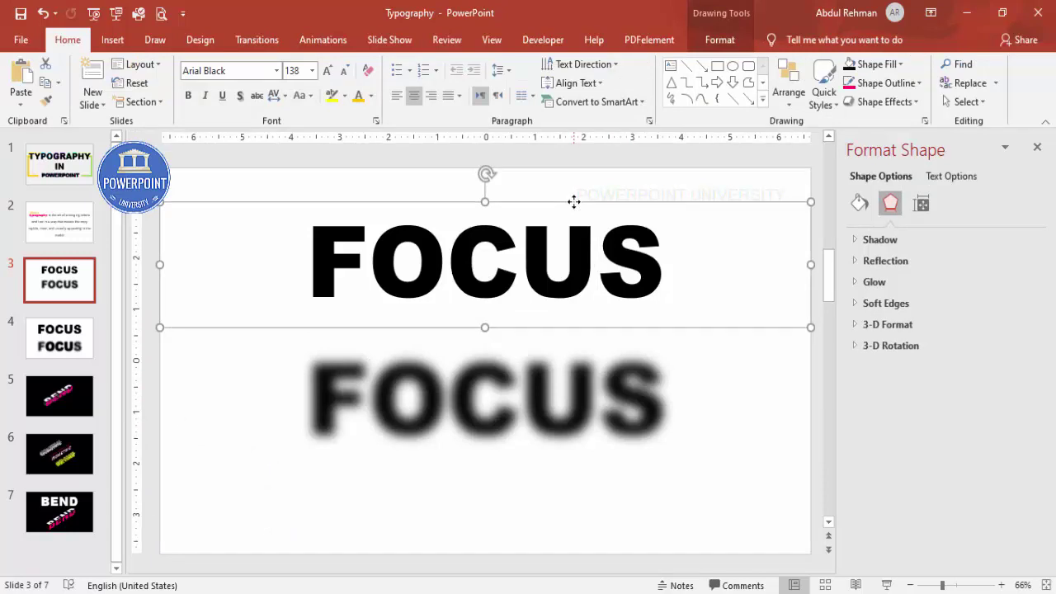
Paste a sharp picture copy of FOCUS and place it below the blurred one
right_click(589, 183)
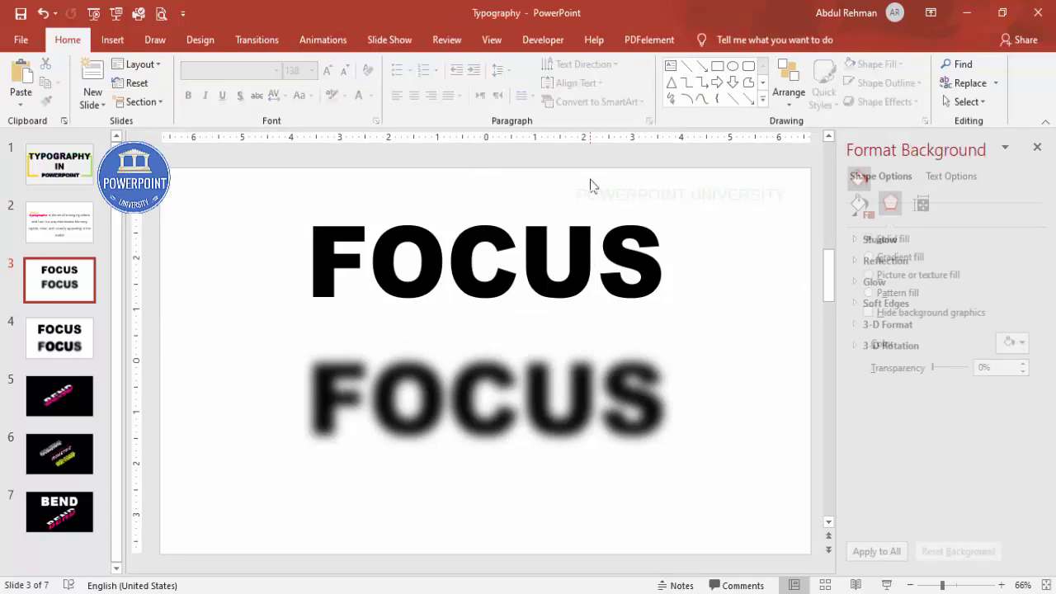
left_click(647, 213)
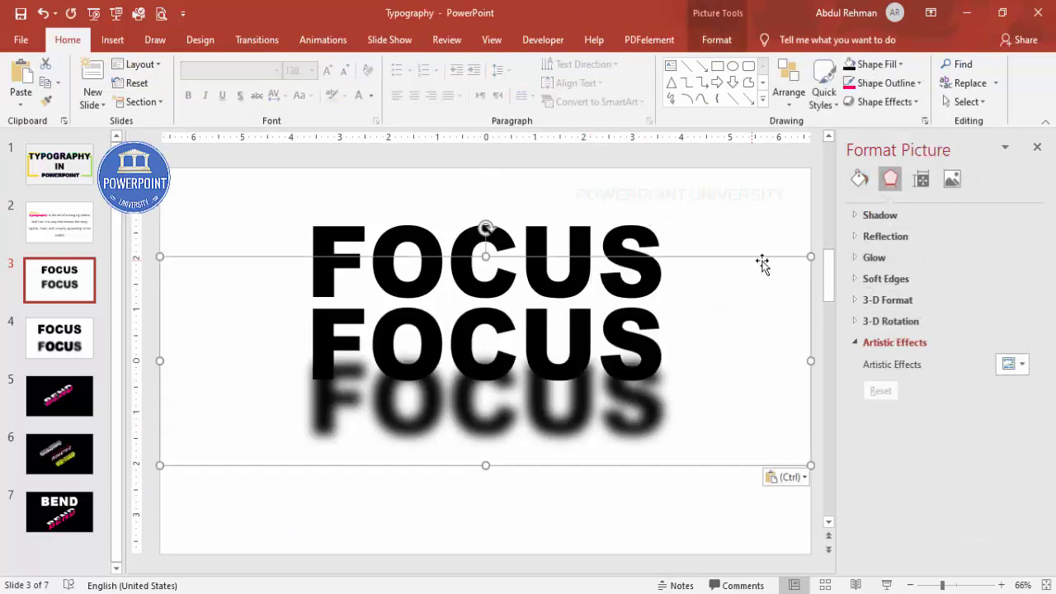
left_click_drag(749, 257, 760, 424)
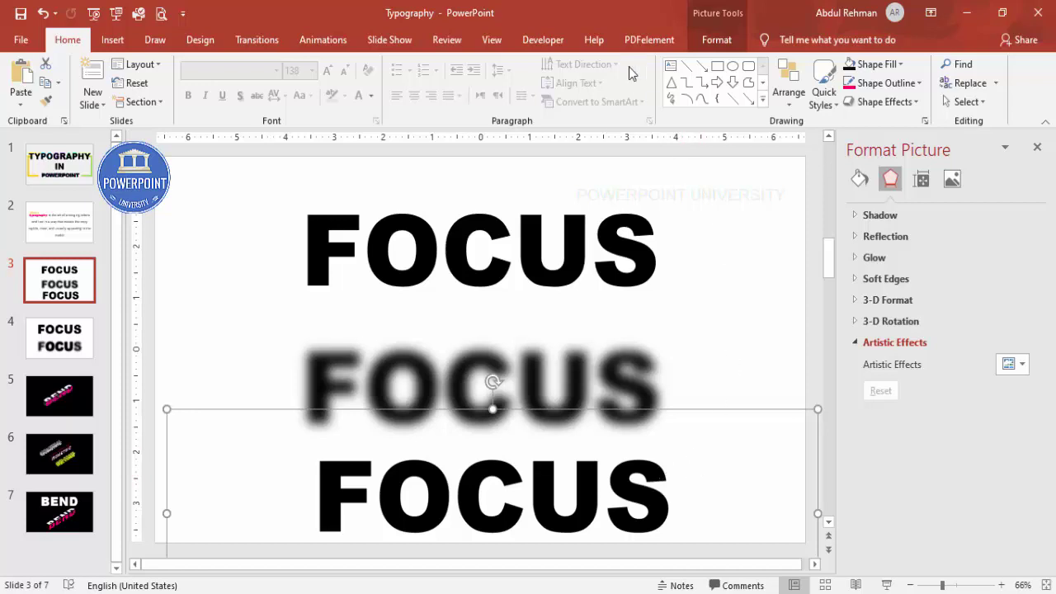
left_click(707, 41)
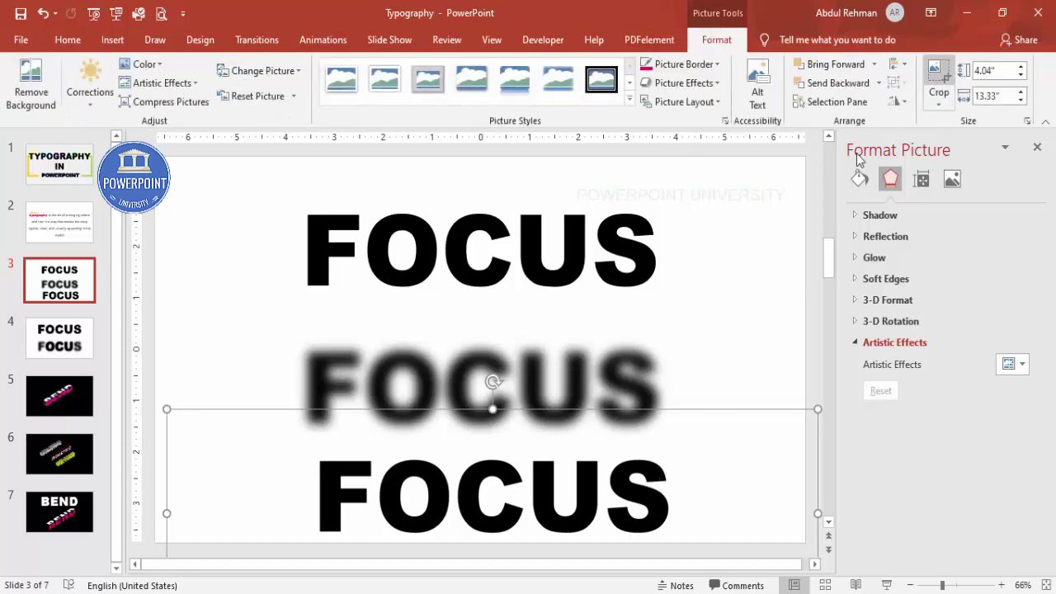
Crop the new FOCUS picture down to the letters OCU
left_click(940, 97)
left_click(974, 202)
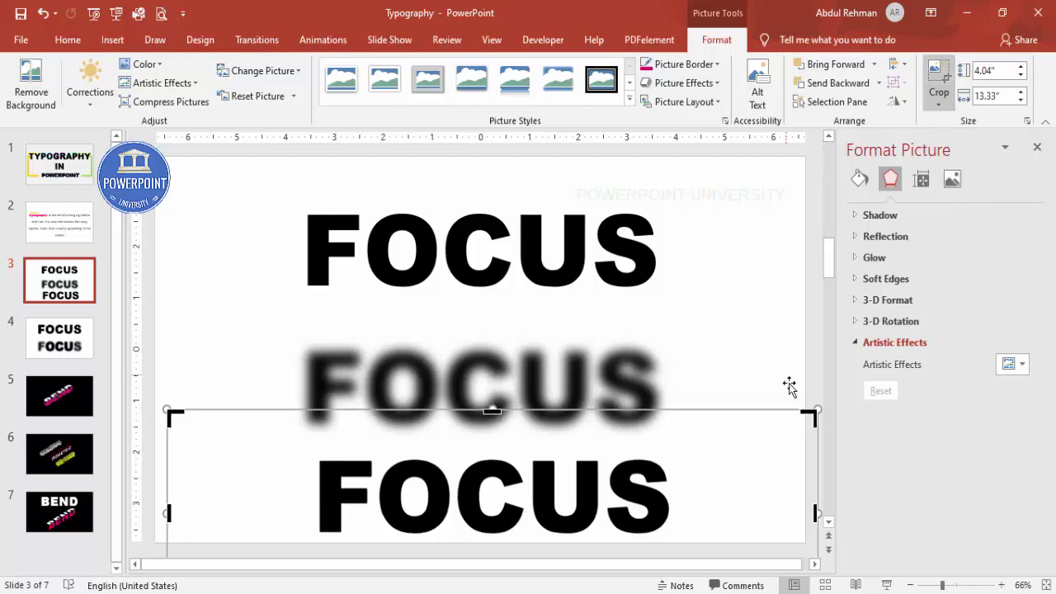
scroll(790, 386, "down", 1)
left_click_drag(809, 493, 607, 477)
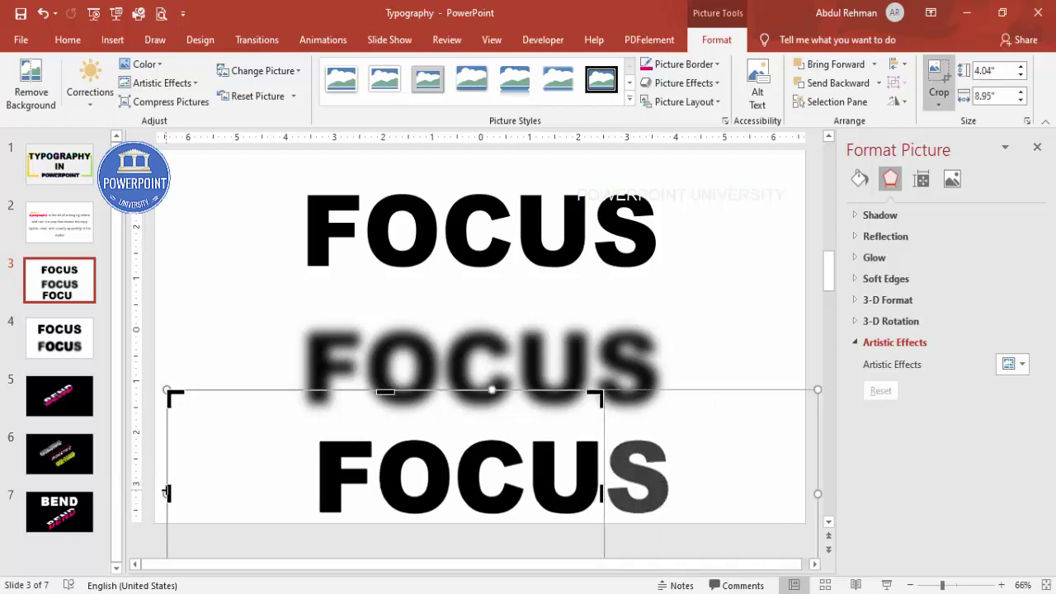
left_click_drag(168, 493, 382, 479)
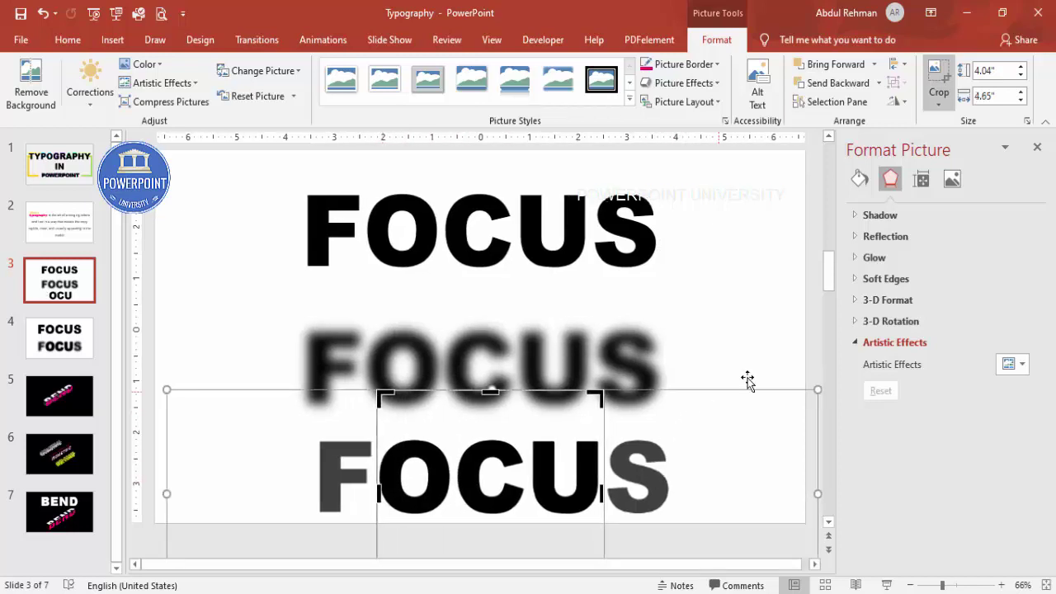
left_click(780, 341)
Lay the cropped OCU picture over the middle letters of the blurred FOCUS
left_click(503, 505)
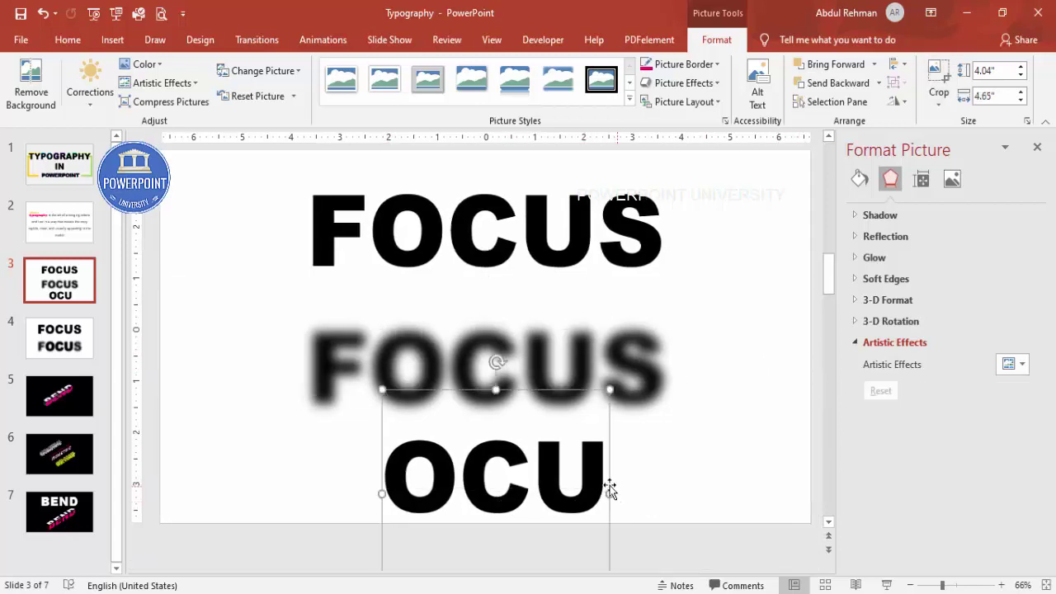
left_click_drag(611, 489, 604, 376)
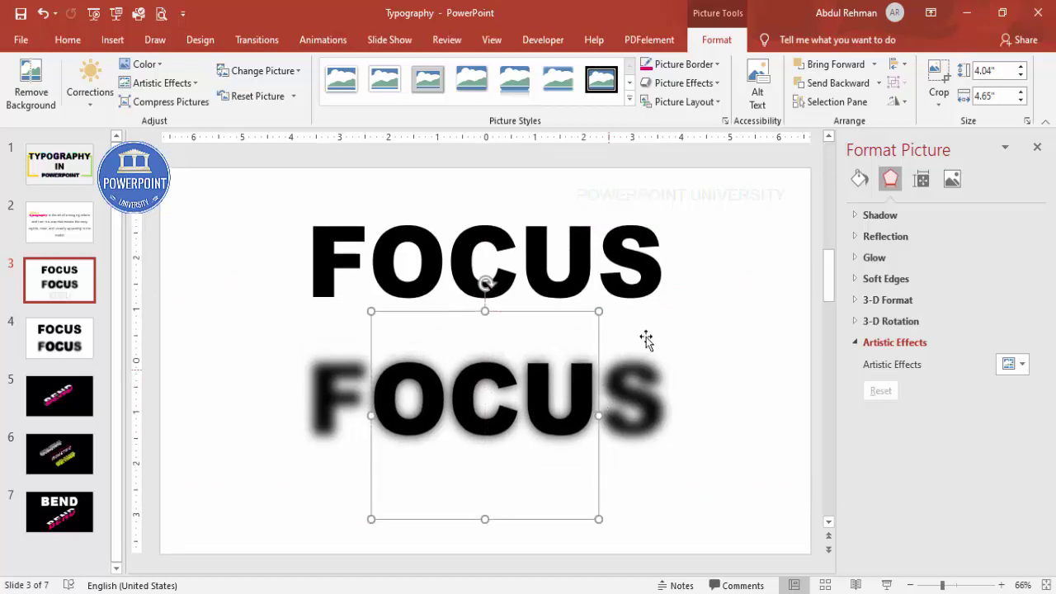
left_click(731, 240)
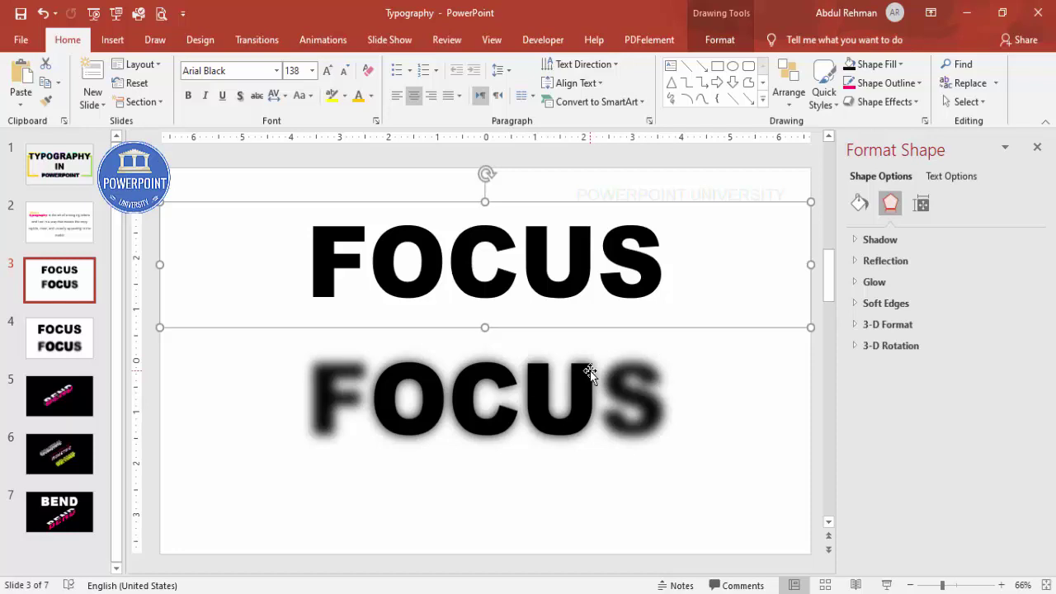
Insert a new slide 4 and delete its title and body placeholders
scroll(720, 369, "down", 2)
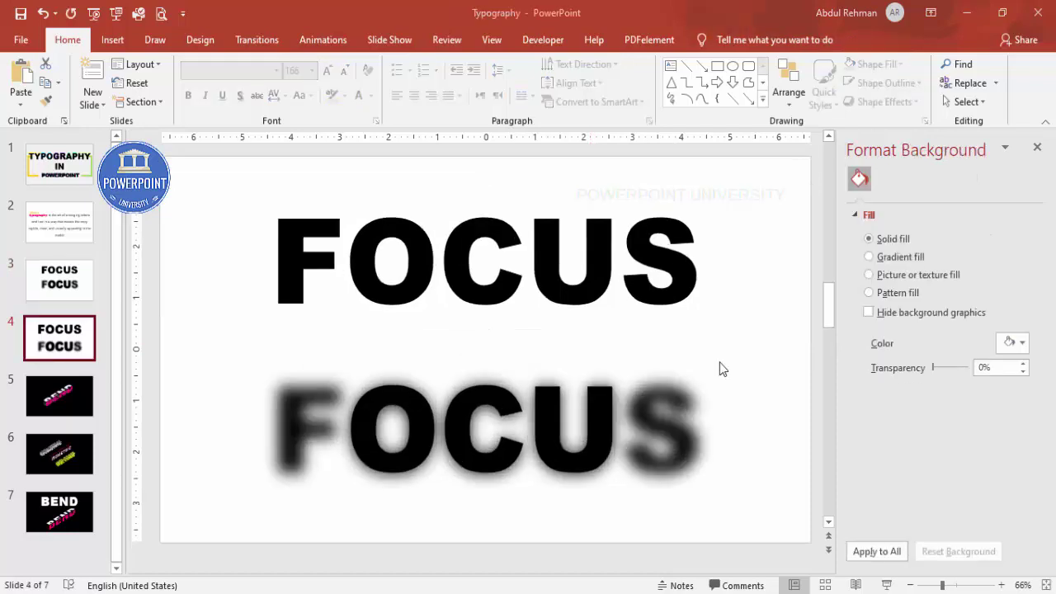
right_click(83, 309)
left_click(156, 357)
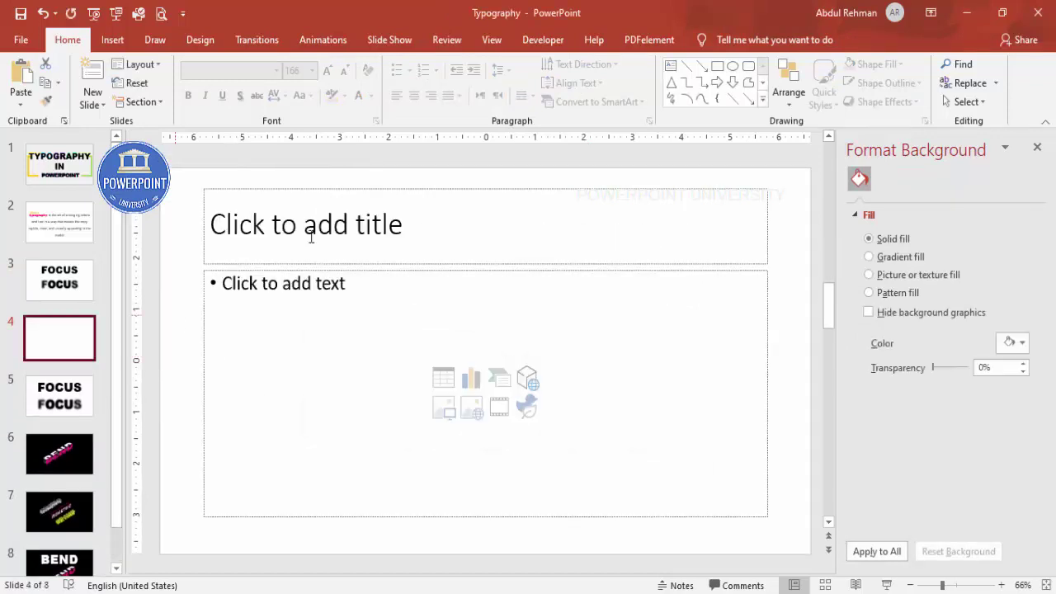
left_click(361, 189)
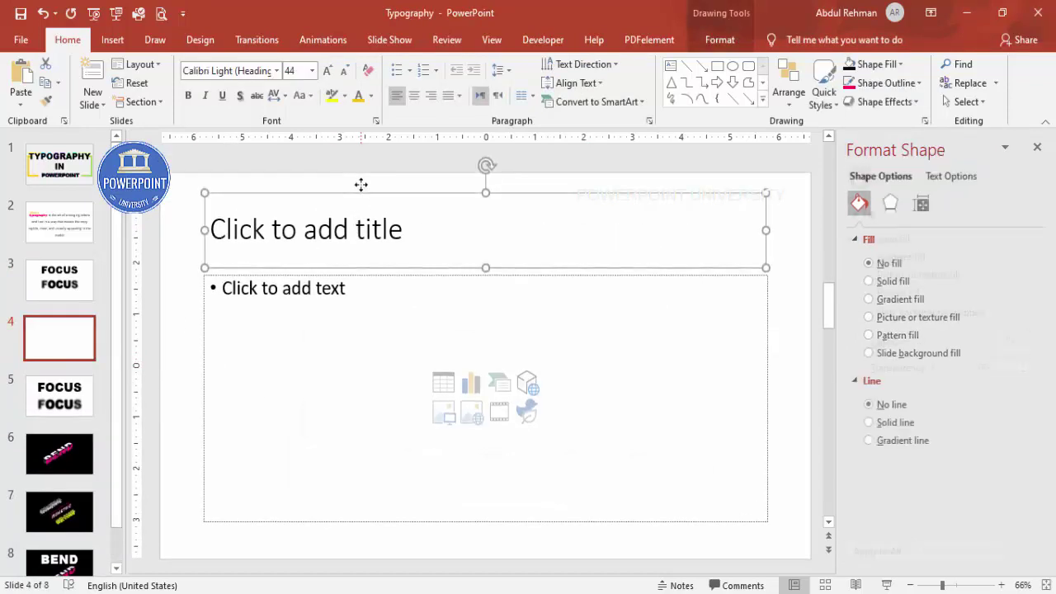
left_click(382, 275, "shift")
key("Delete")
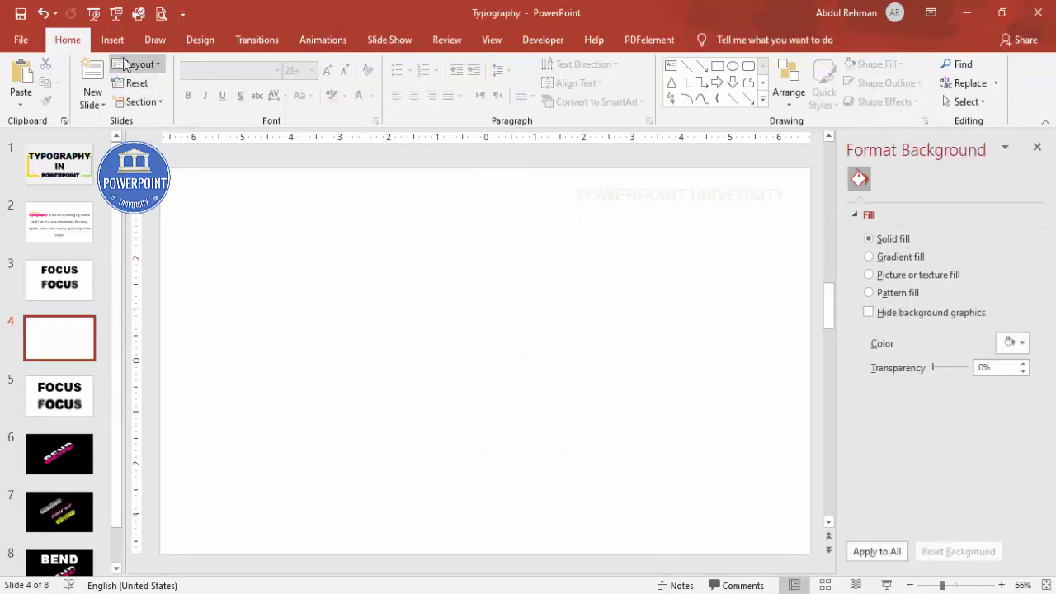
Paste the top FOCUS text box from slide 3 onto slide 4
left_click(71, 291)
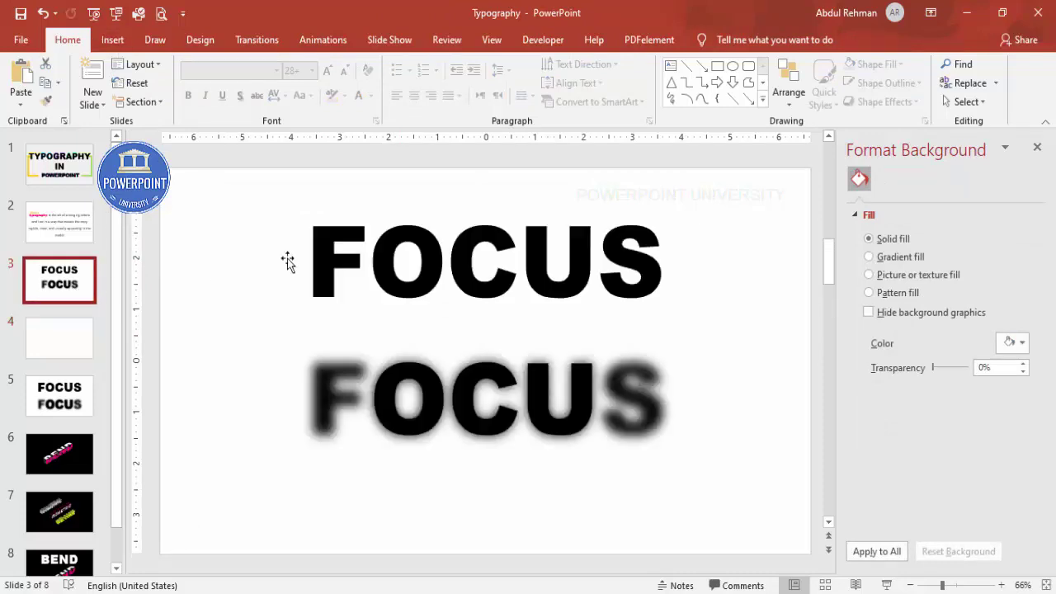
left_click(368, 248)
left_click(374, 200)
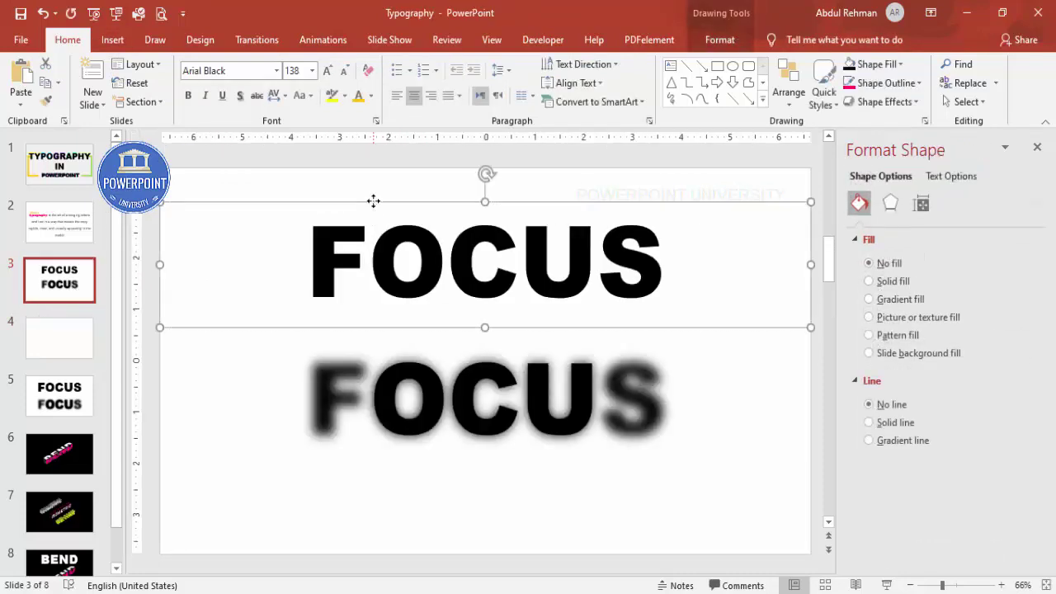
left_click(76, 351)
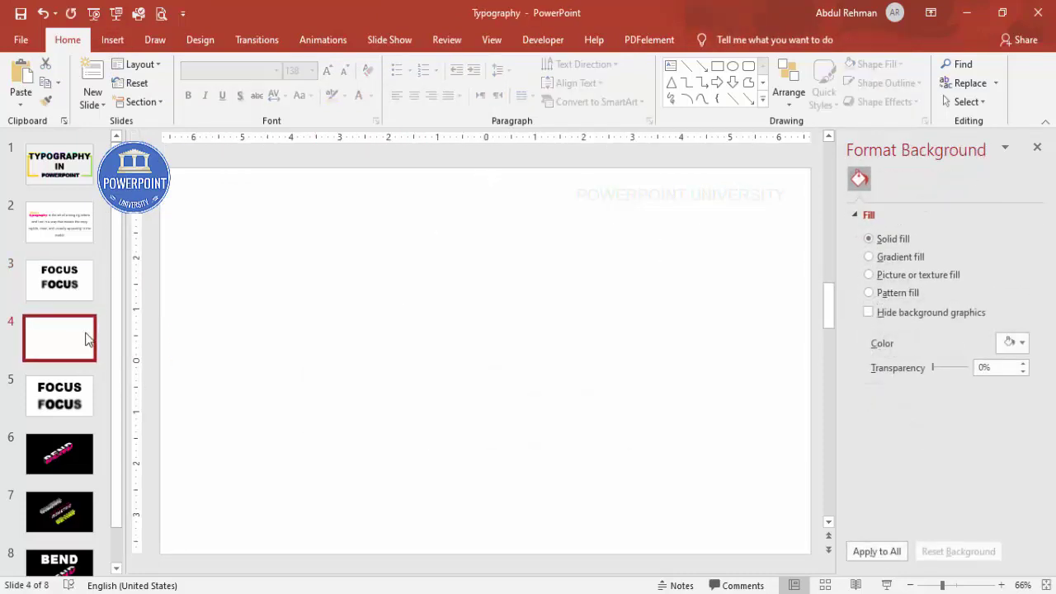
key("ctrl+v")
Replace FOCUS with BEND and copy the BEND text box
left_click_drag(396, 270, 669, 246)
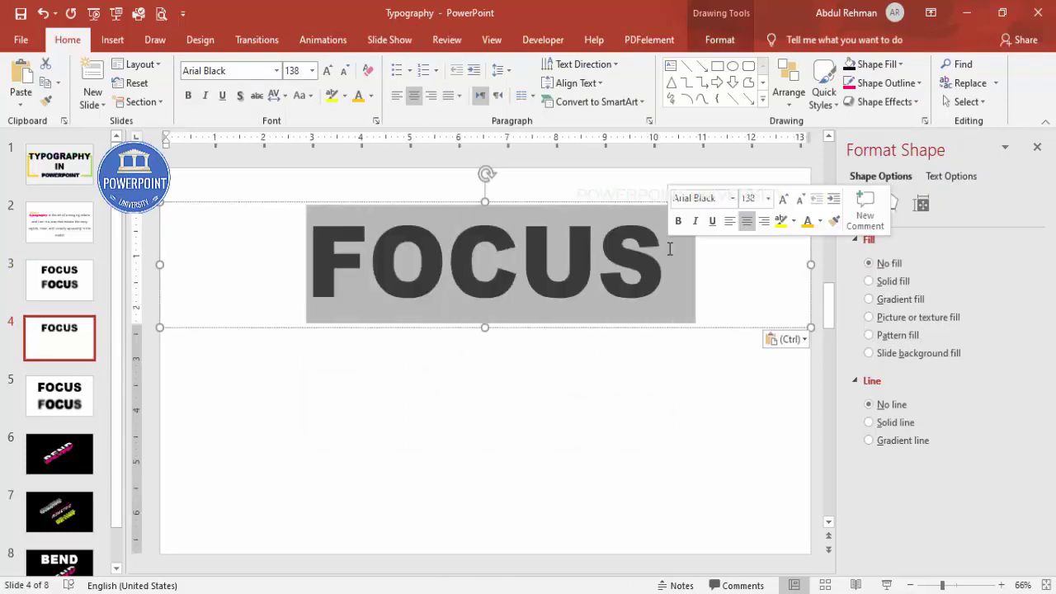
type("BEND")
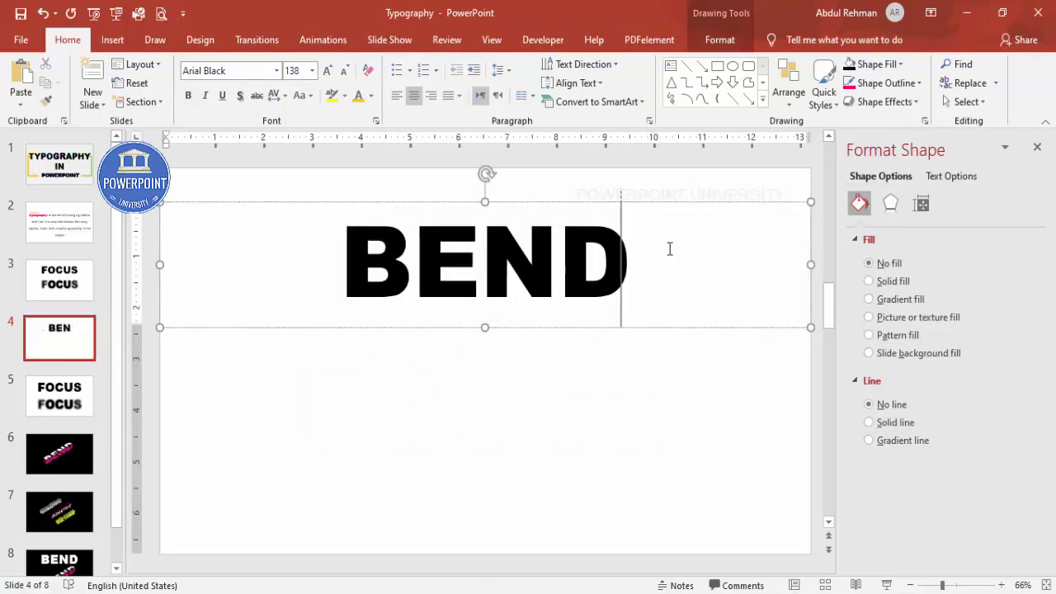
left_click(573, 201)
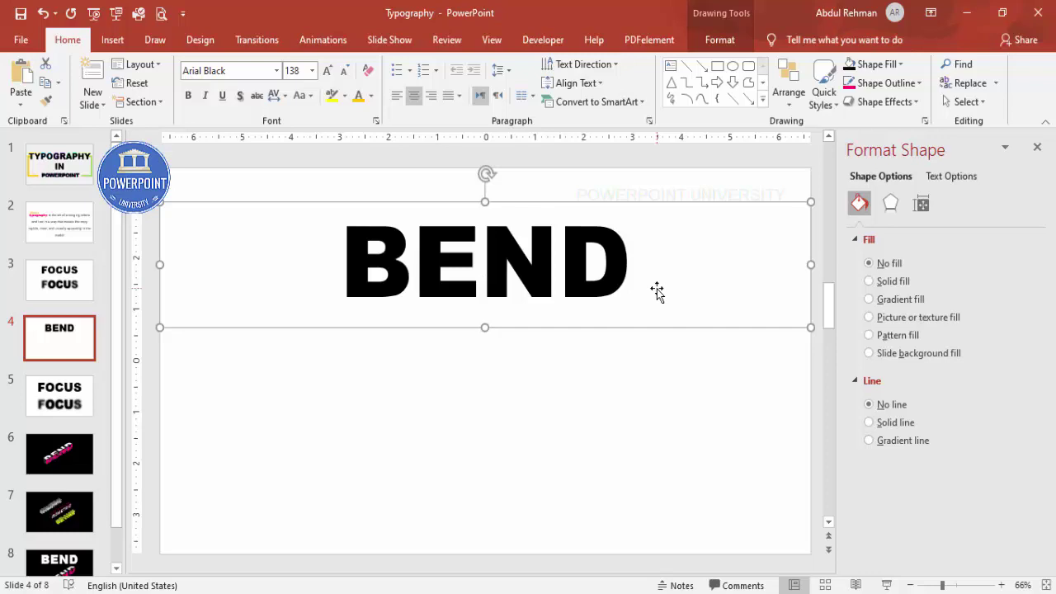
right_click(601, 204)
left_click(614, 226)
Paste BEND as a picture and move it lower on the slide
left_click(570, 423)
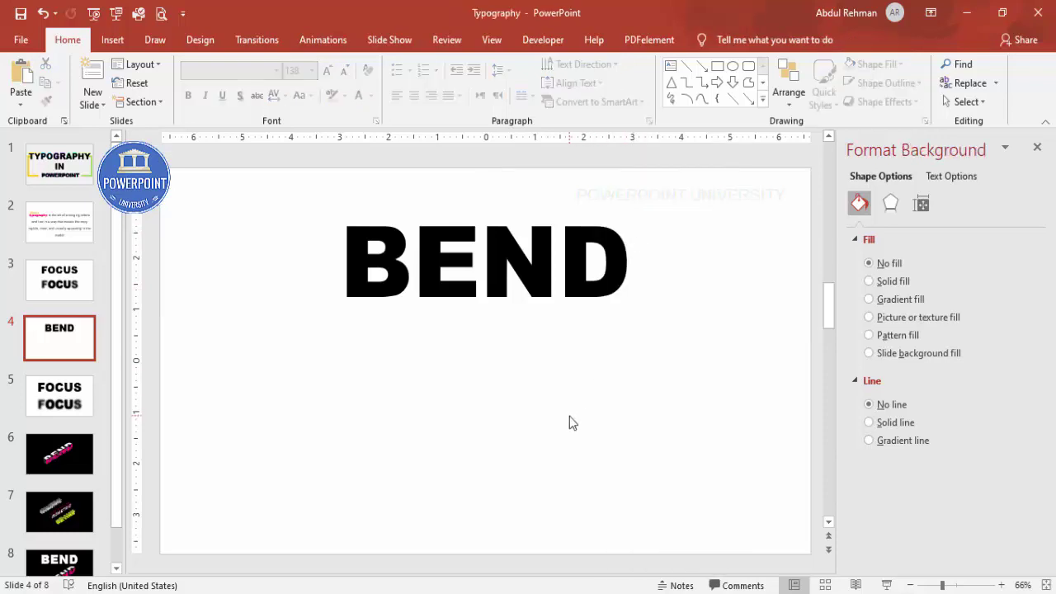
right_click(570, 423)
left_click(627, 449)
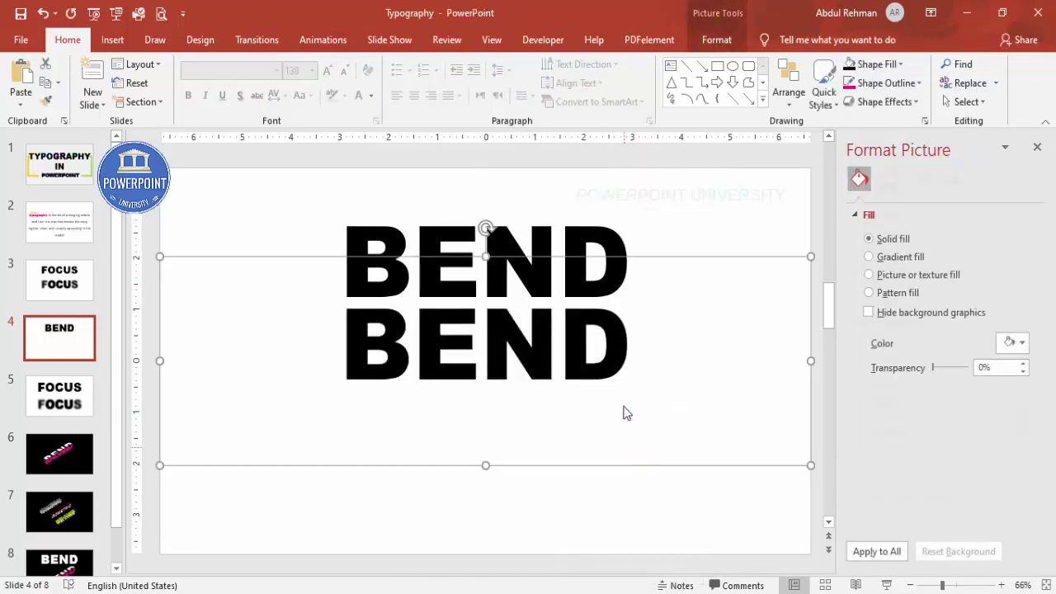
left_click_drag(658, 259, 660, 307)
Crop the BEND picture tightly around the word
left_click(715, 39)
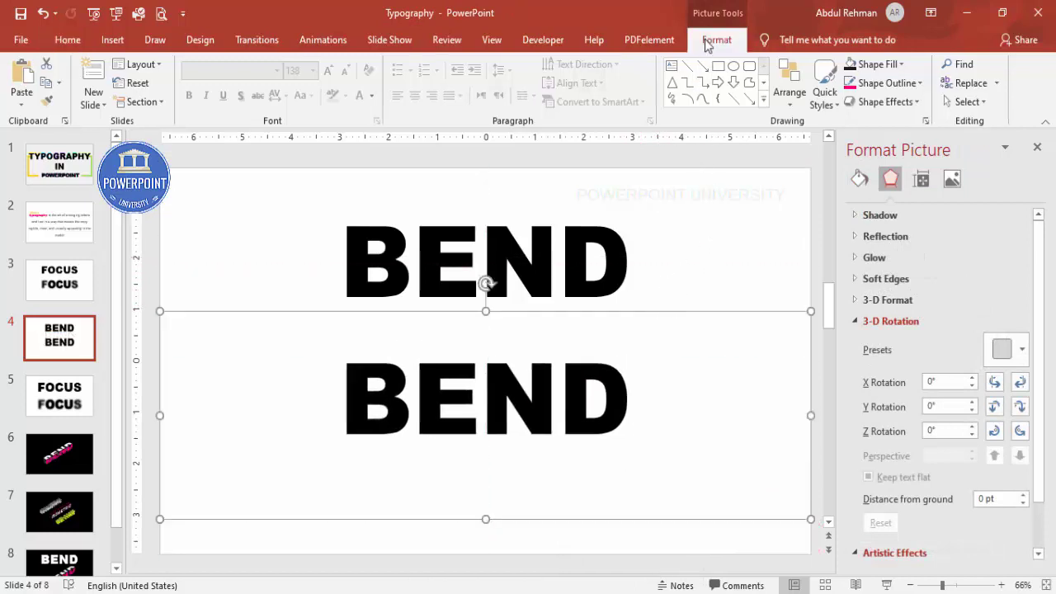
left_click(938, 77)
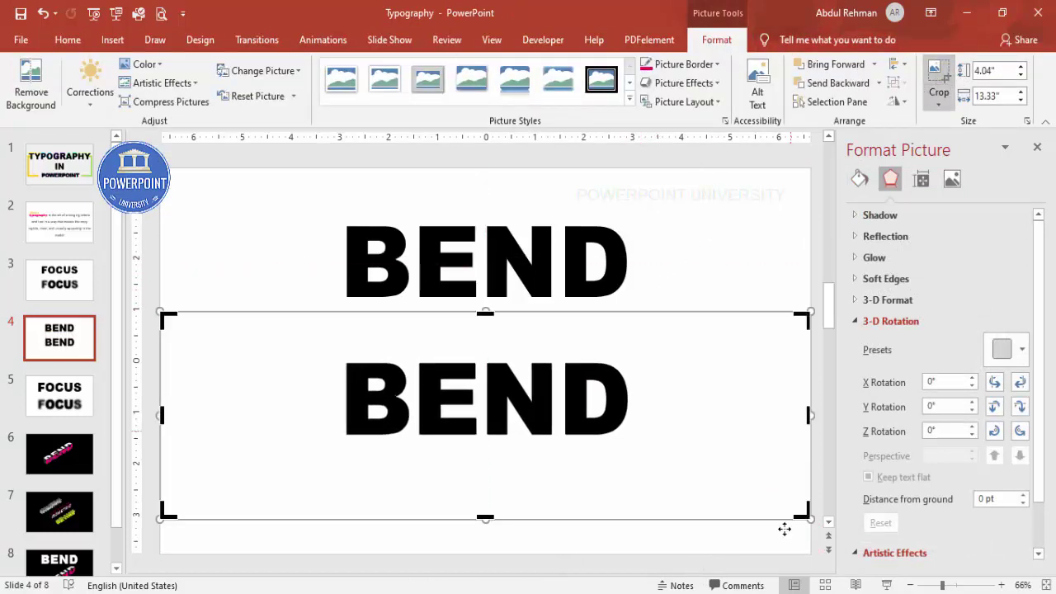
left_click_drag(805, 513, 632, 444)
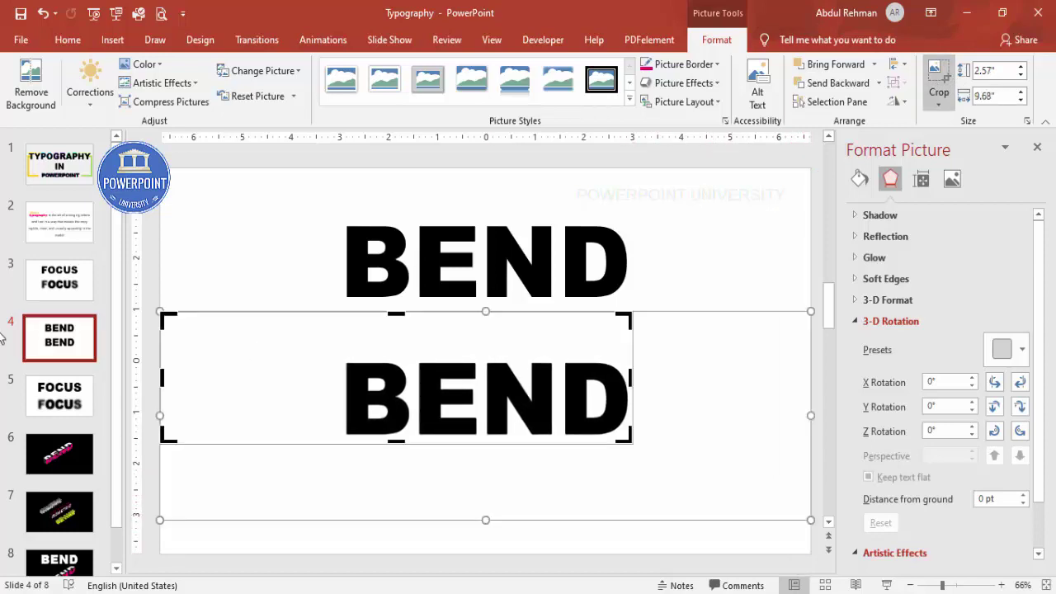
left_click_drag(163, 322, 336, 352)
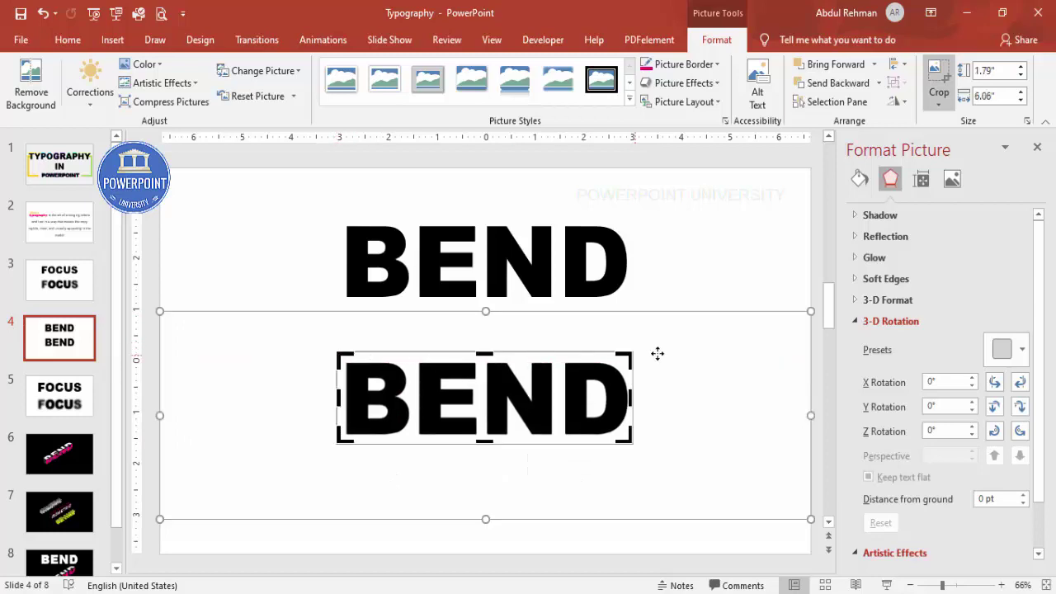
left_click(715, 286)
left_click(537, 382)
mouse_move(600, 397)
left_mouse_down()
mouse_move(584, 387)
mouse_move(608, 384)
left_mouse_up()
Delete the original BEND text box and move the picture up toward the centre
left_click(598, 223)
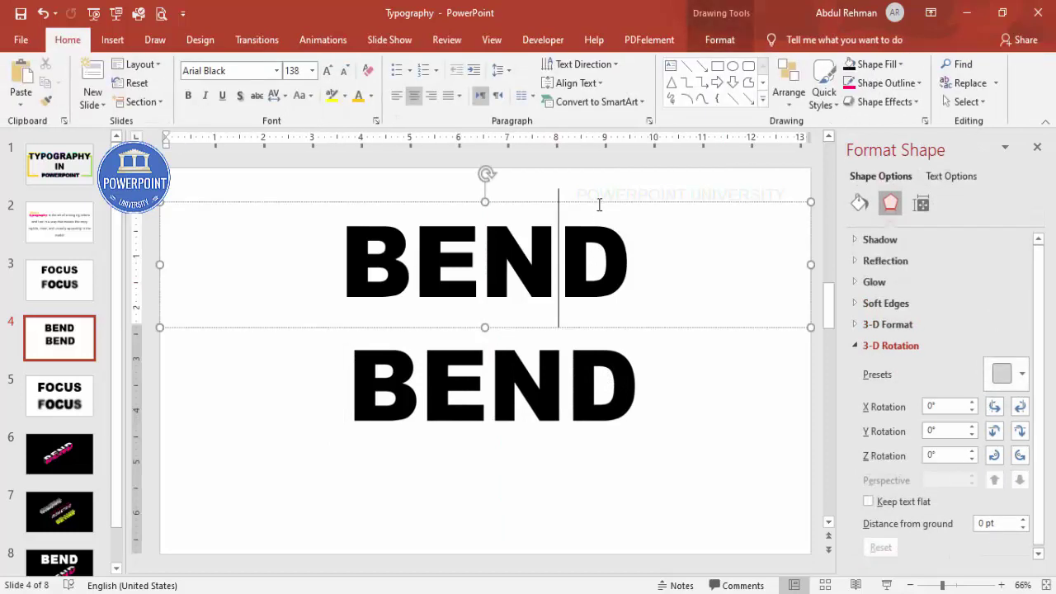
left_click(598, 203)
key("Delete")
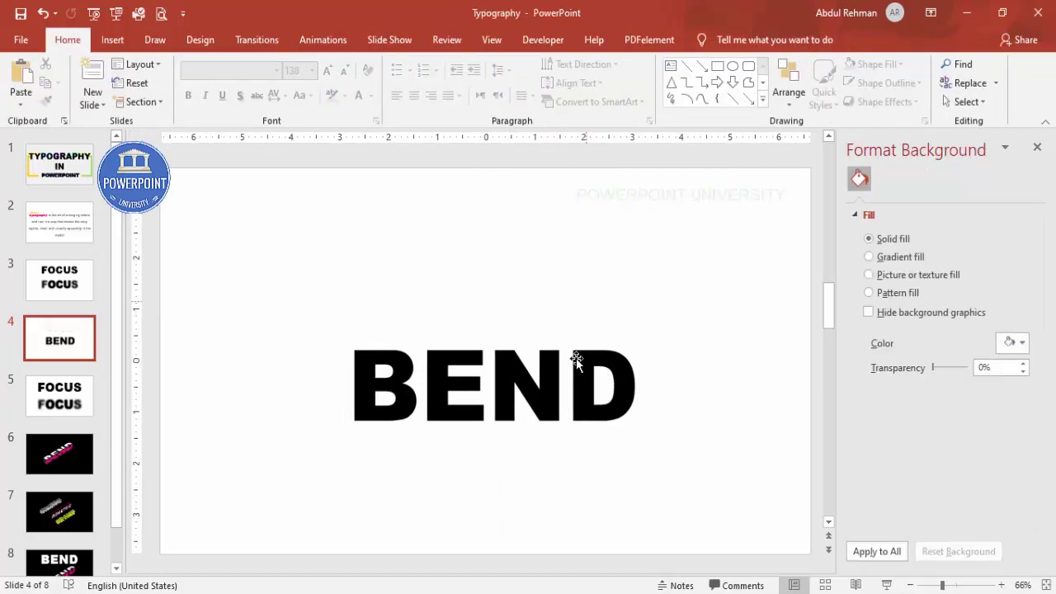
left_click(573, 363)
left_click_drag(572, 342, 556, 251)
Draw a rectangle over the top half of the BEND picture
left_click(648, 320)
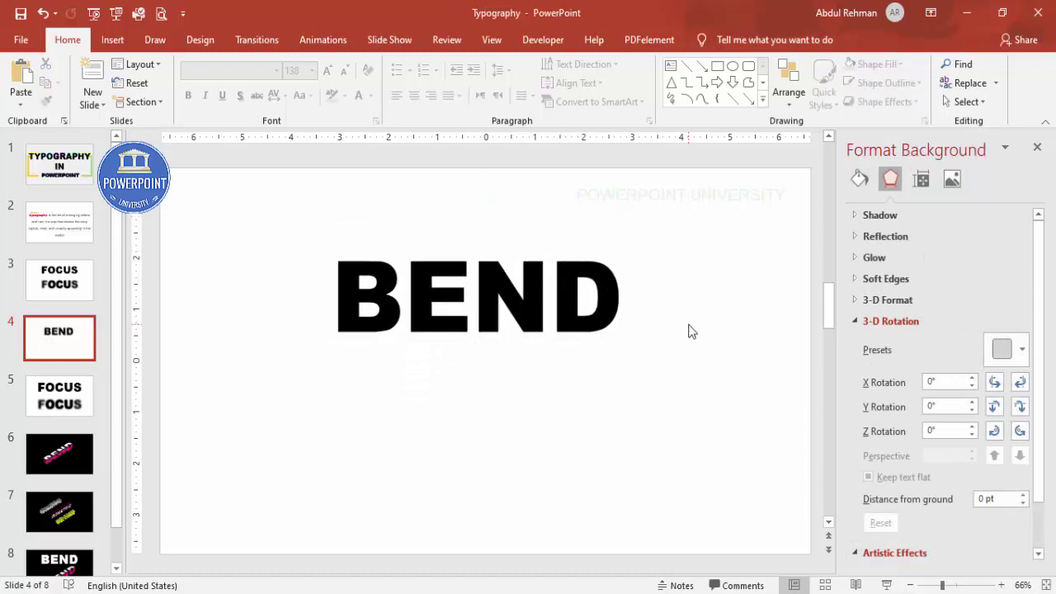
left_click(113, 40)
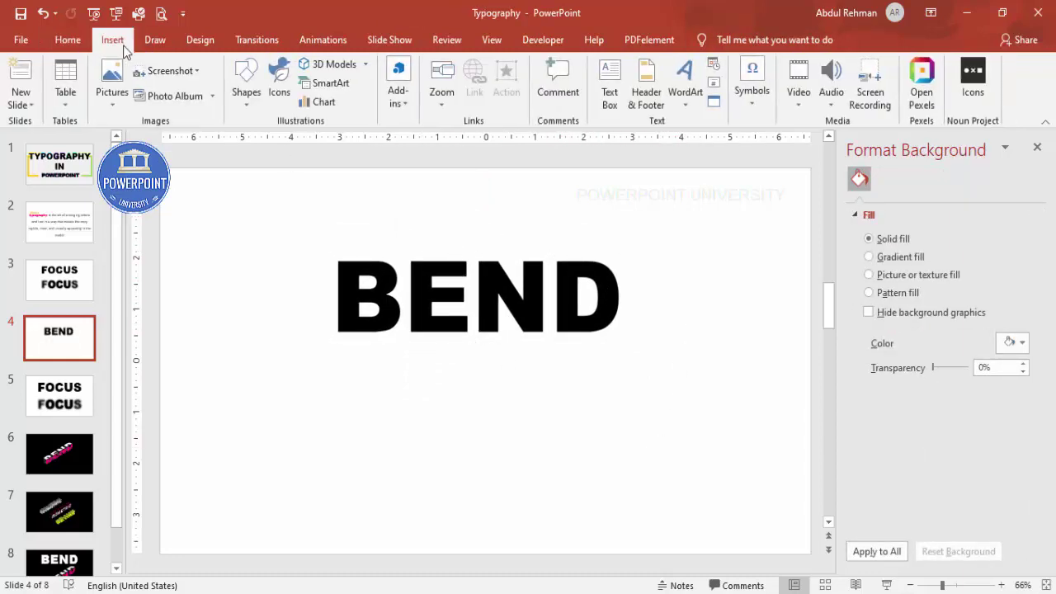
left_click(246, 95)
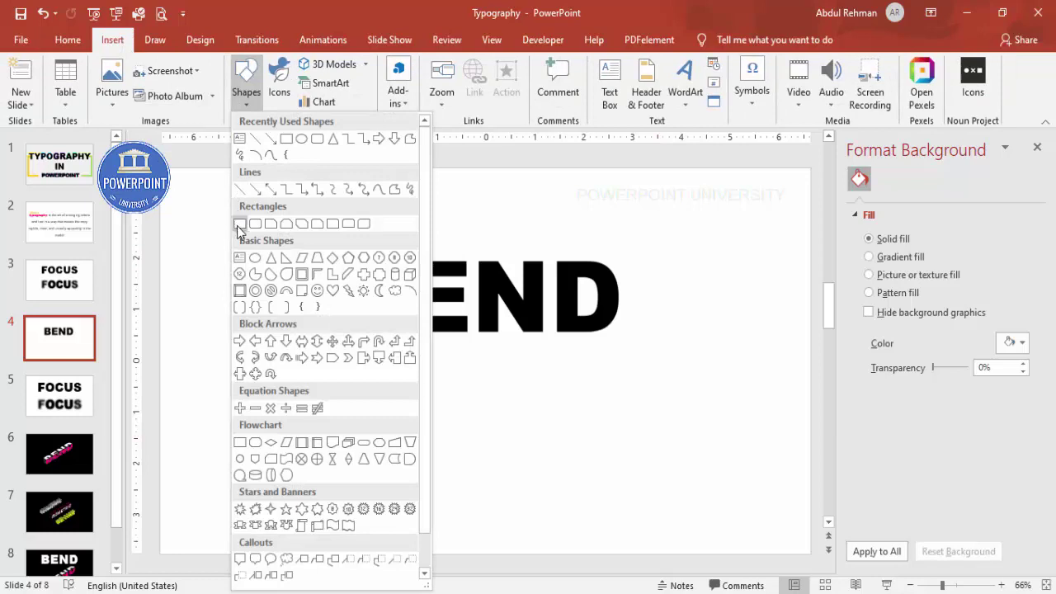
left_click(239, 224)
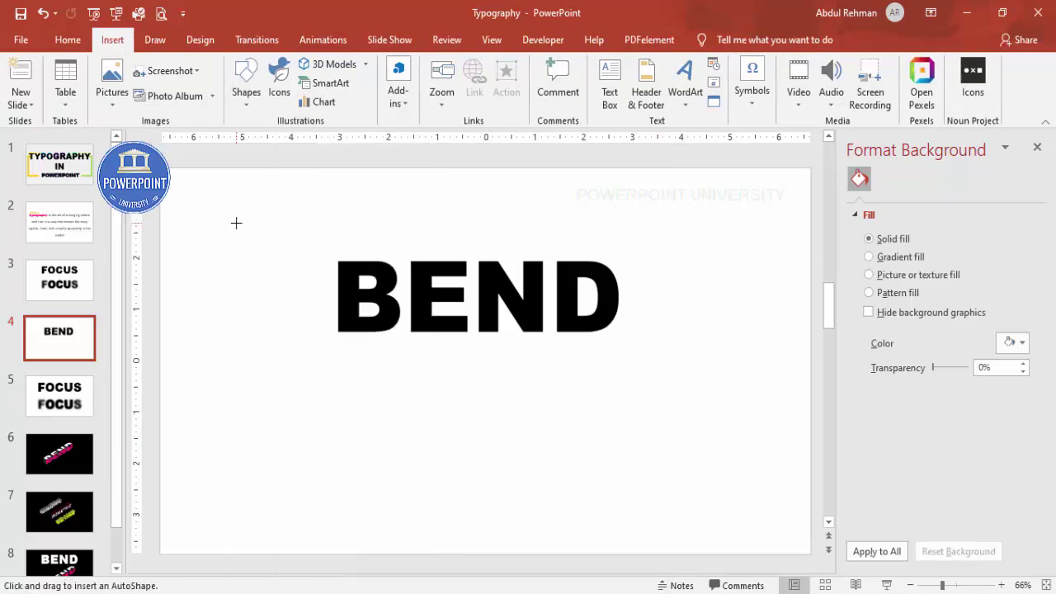
mouse_move(287, 235)
left_mouse_down()
mouse_move(389, 273)
mouse_move(599, 277)
mouse_move(663, 295)
left_mouse_up()
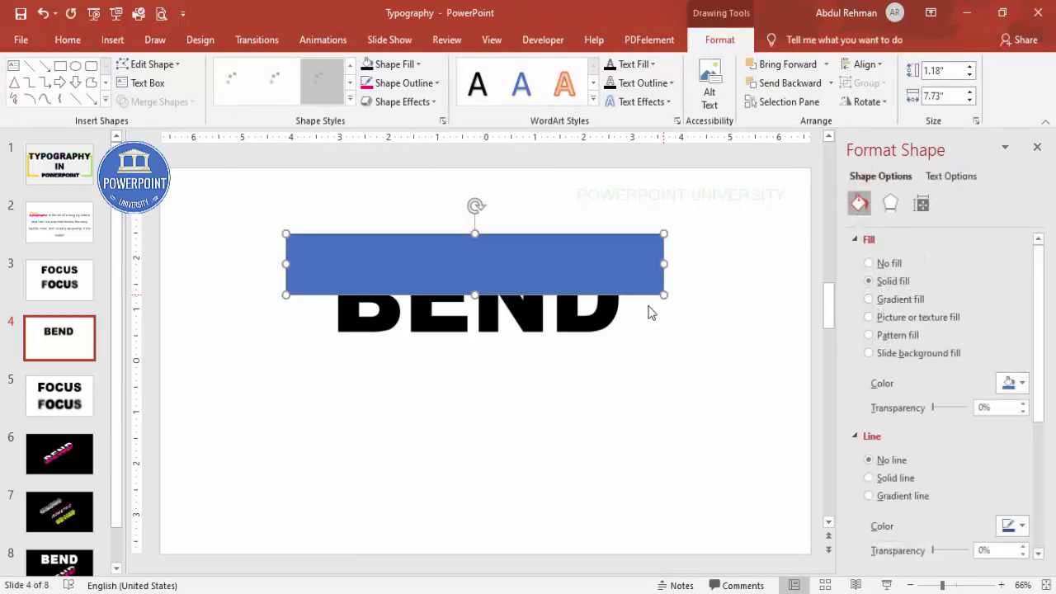
Set the blue rectangle's outline to No Outline
left_click(403, 83)
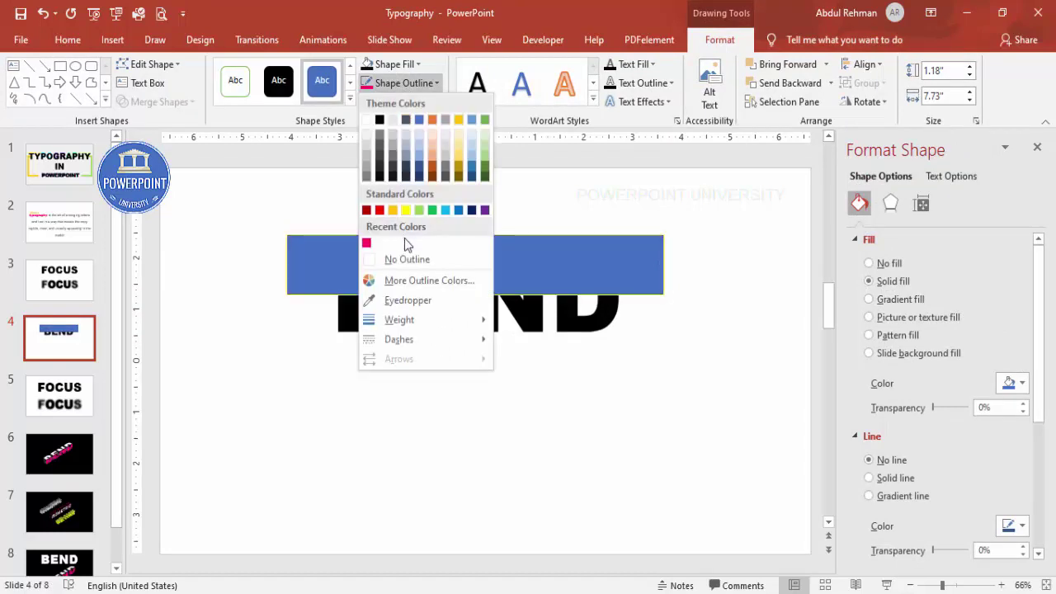
left_click(408, 259)
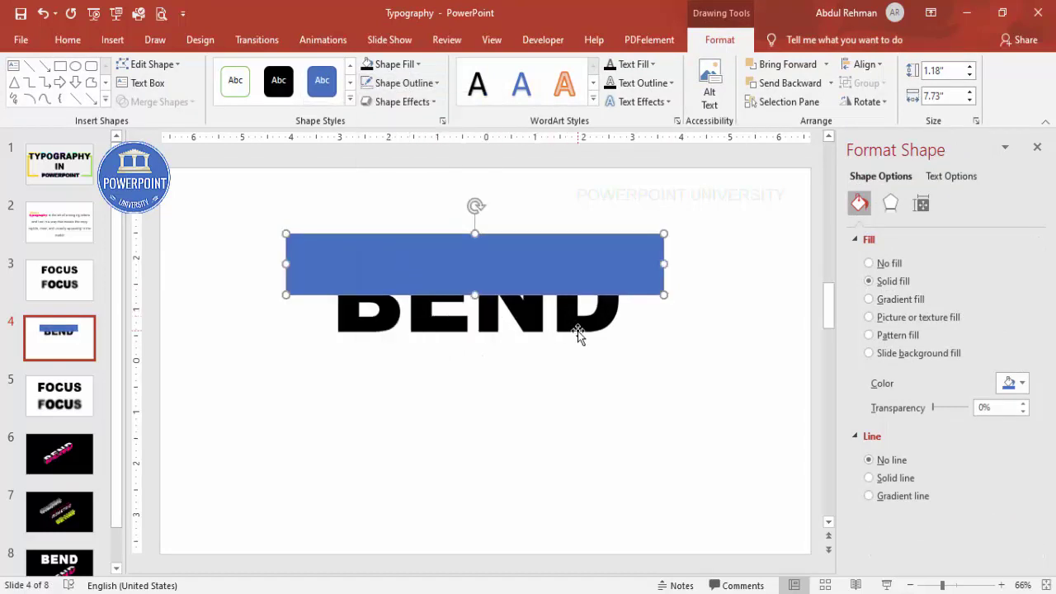
left_click(682, 360)
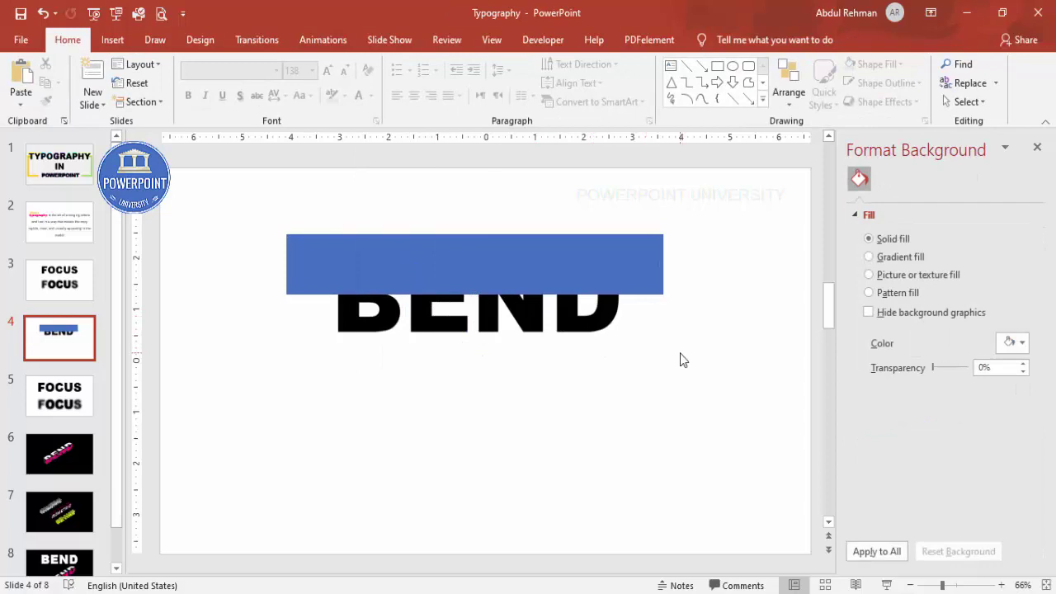
Duplicate the rectangle and BEND picture into a second stack below
key("ctrl+a")
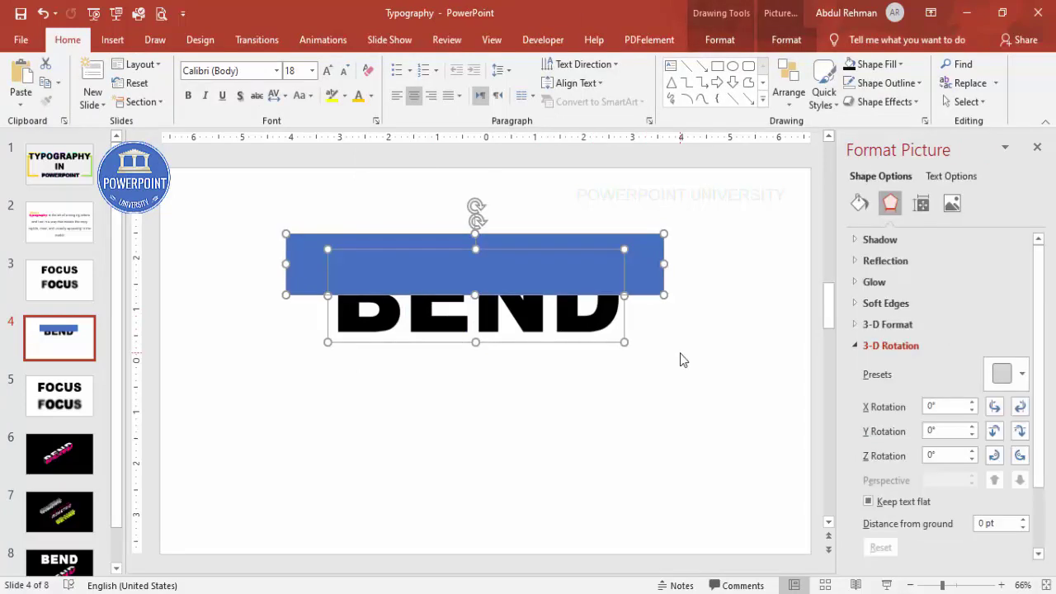
left_click_drag(592, 275, 589, 440)
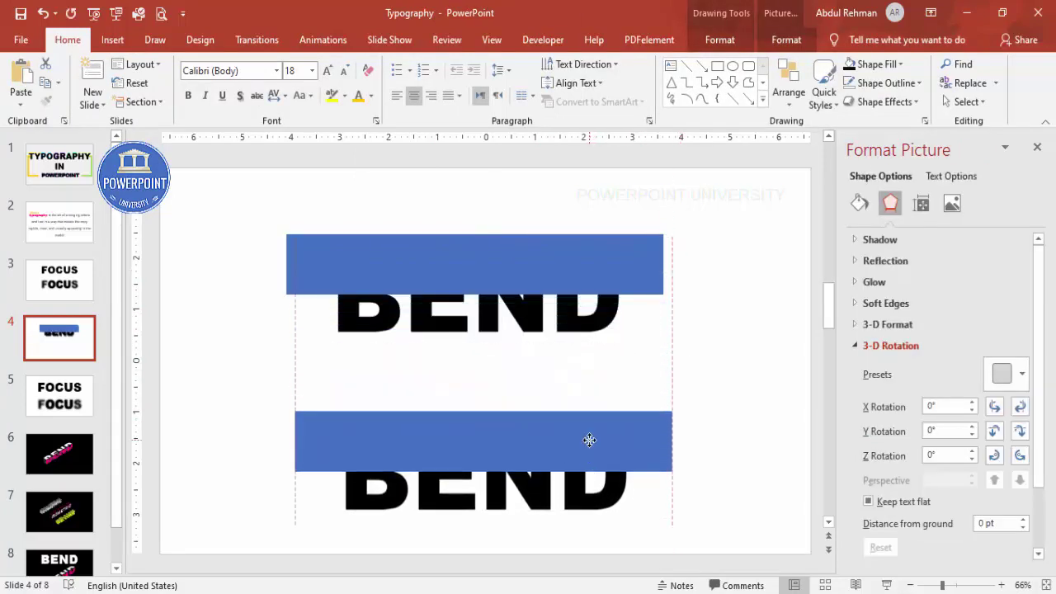
left_click(726, 356)
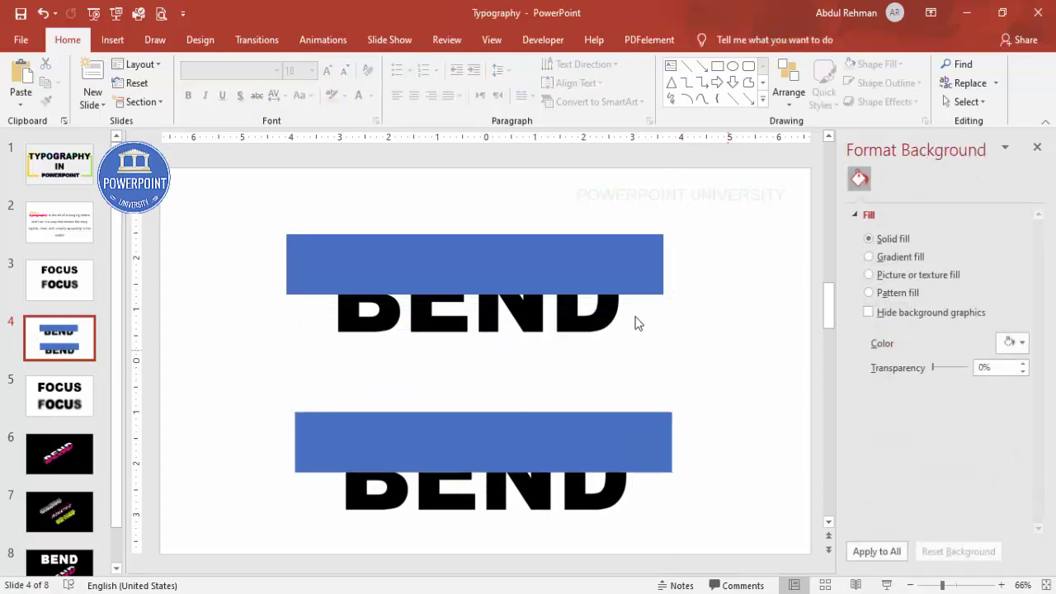
Intersect the upper BEND with its rectangle to keep only the top half
left_click(604, 315)
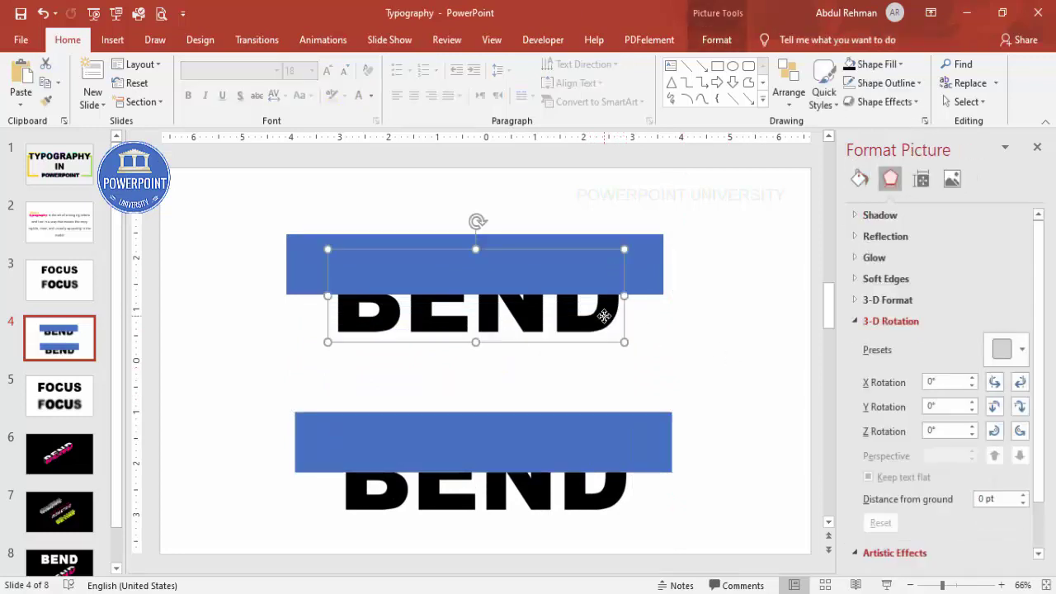
left_click(651, 258, "shift")
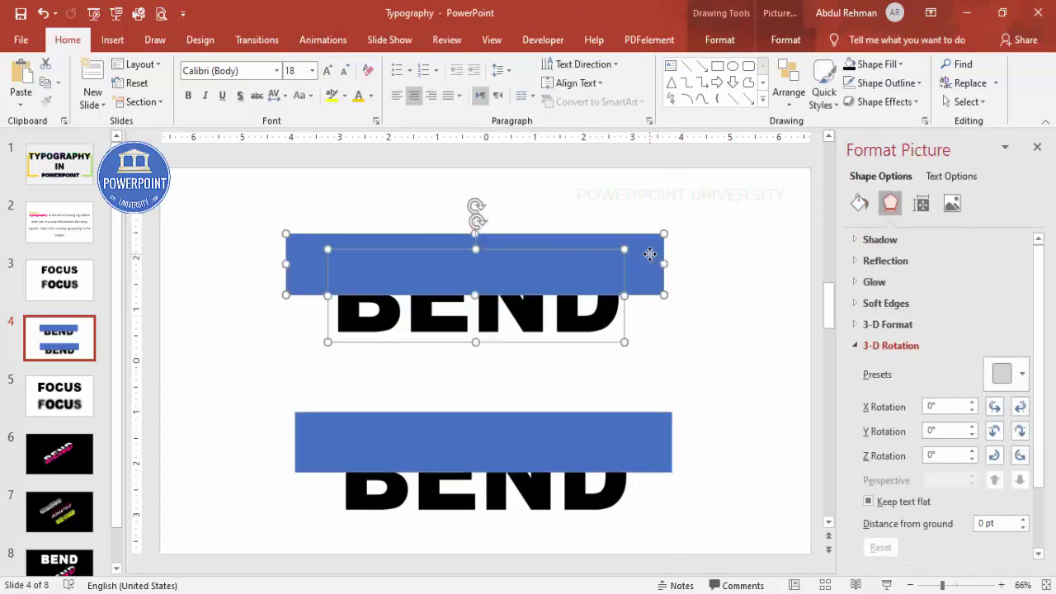
left_click(721, 41)
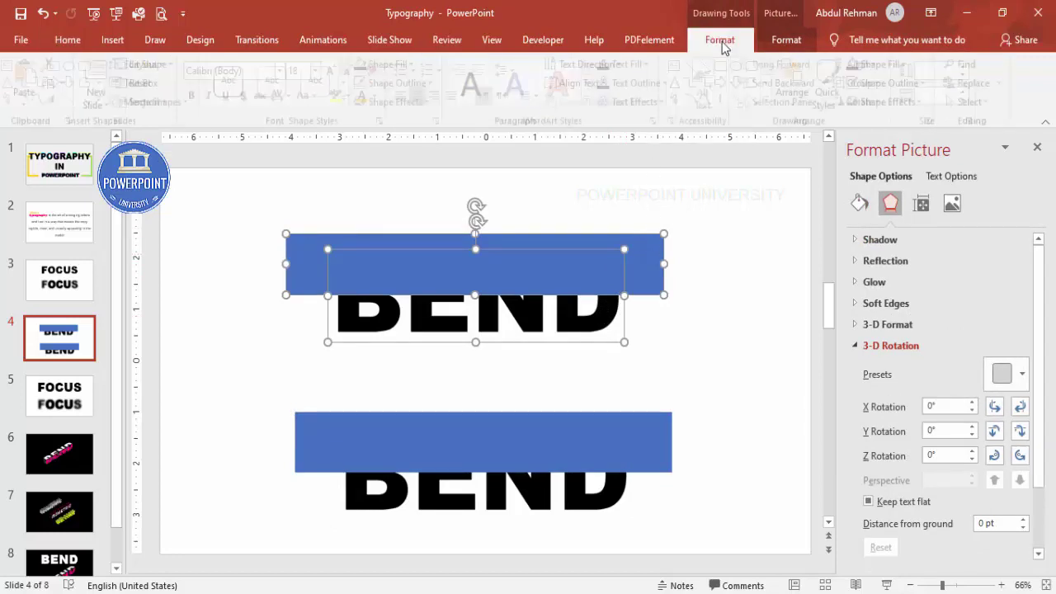
left_click(159, 102)
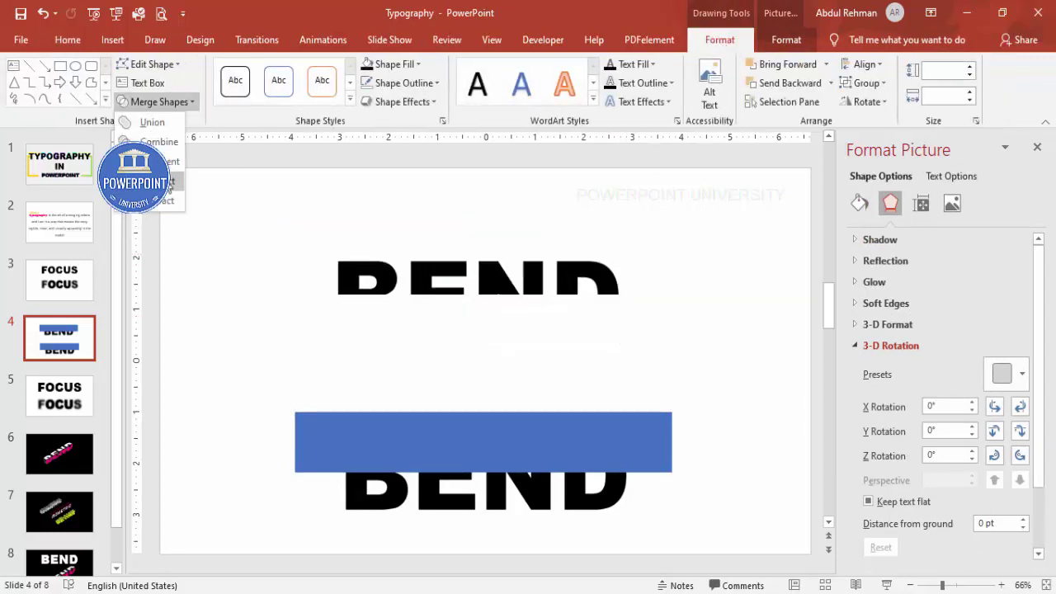
left_click(169, 183)
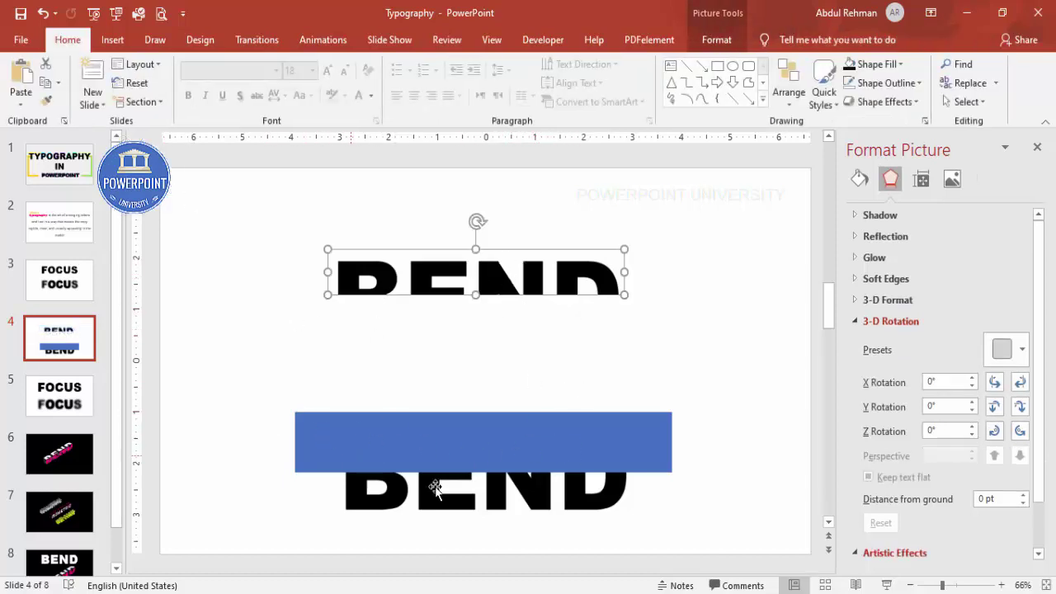
Subtract the rectangle from the lower BEND, then move the bottom half up
left_click(587, 499)
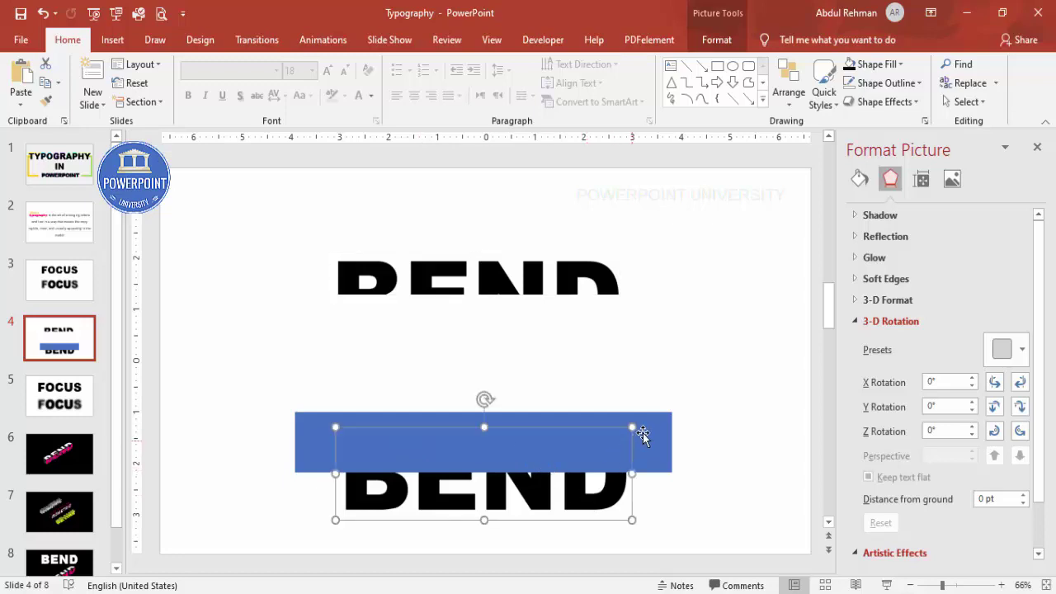
left_click(639, 431, "shift")
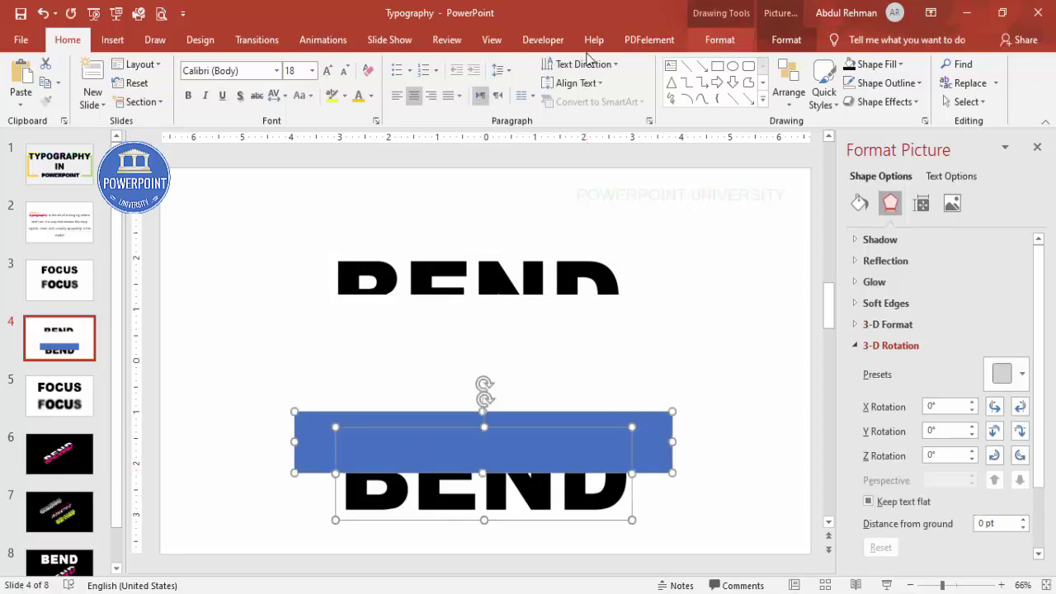
left_click(719, 40)
left_click(157, 102)
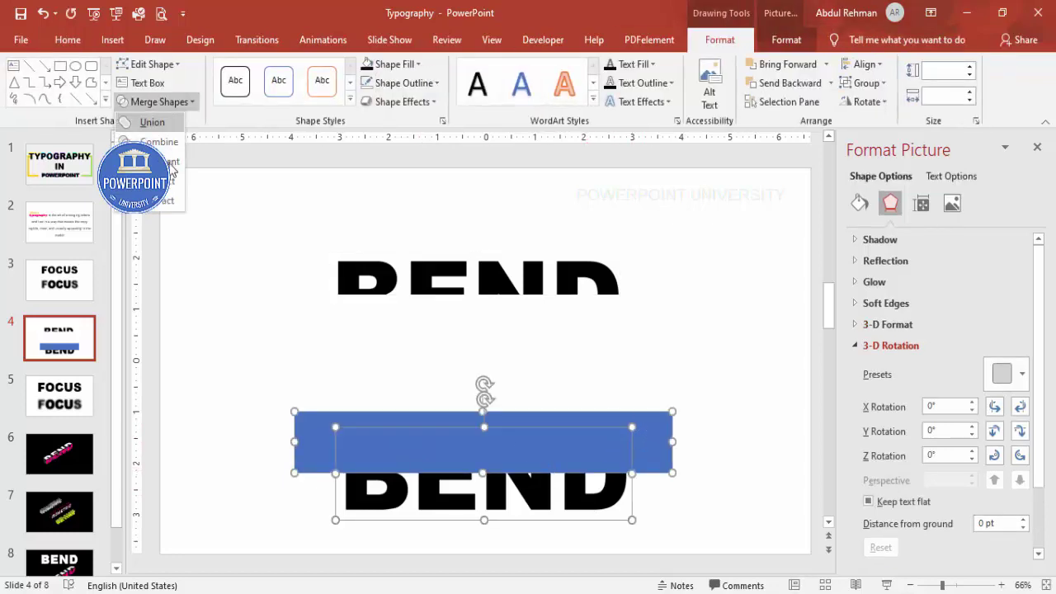
left_click(165, 206)
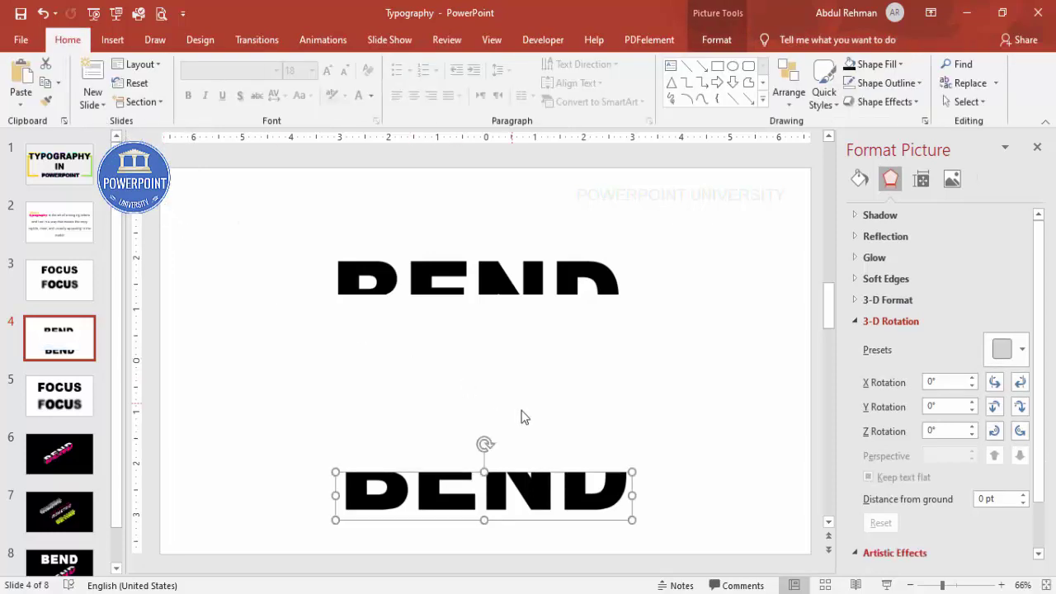
left_click_drag(539, 474, 531, 315)
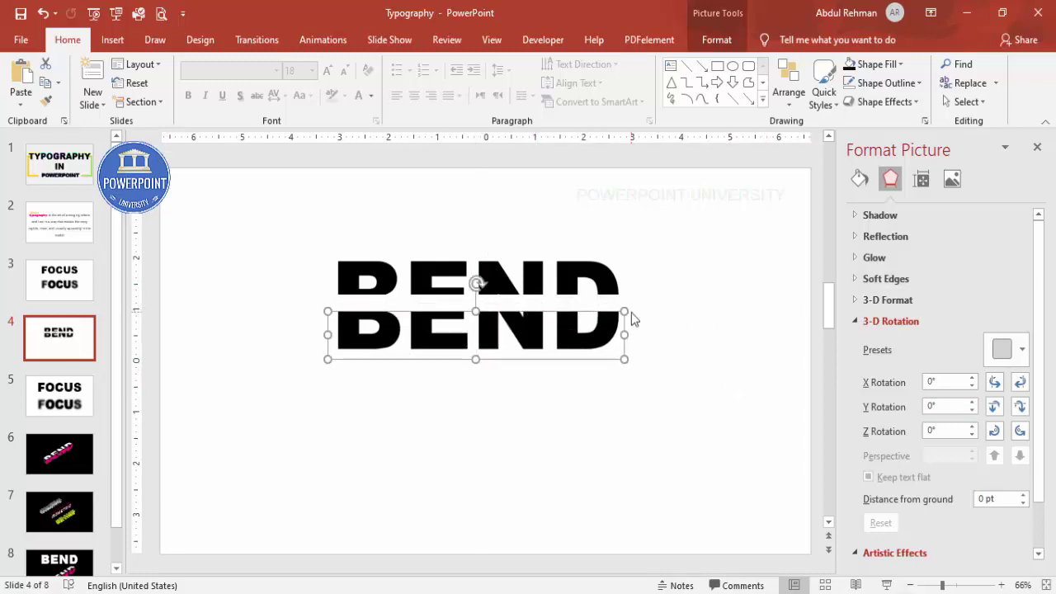
Nudge the bottom half with the arrow keys until it aligns with the top half
key("Up")
key("Up")
key("Up")
key("Up")
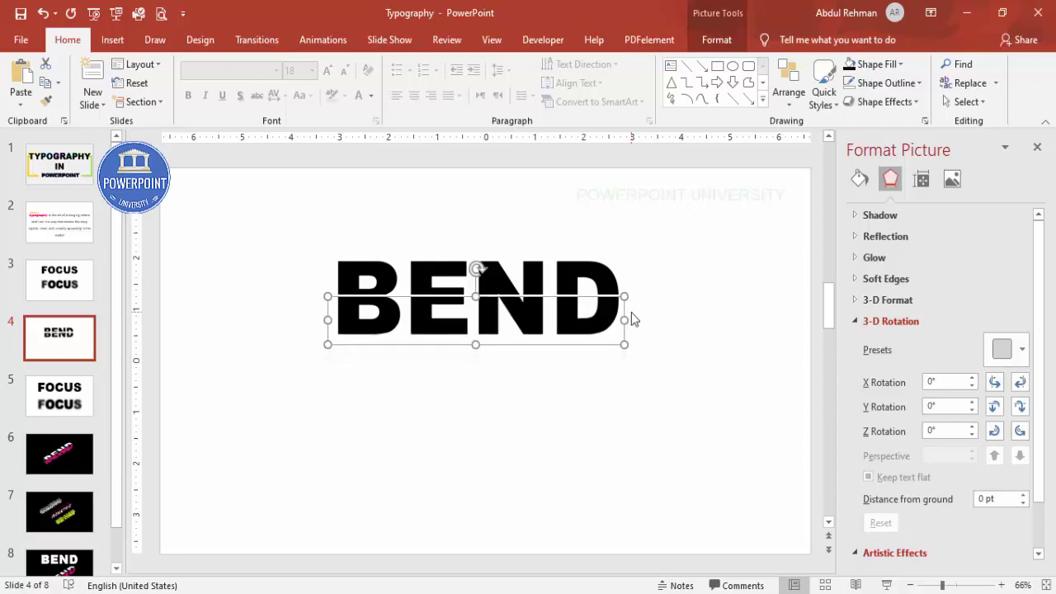
key("ctrl+Down")
key("ctrl+Down")
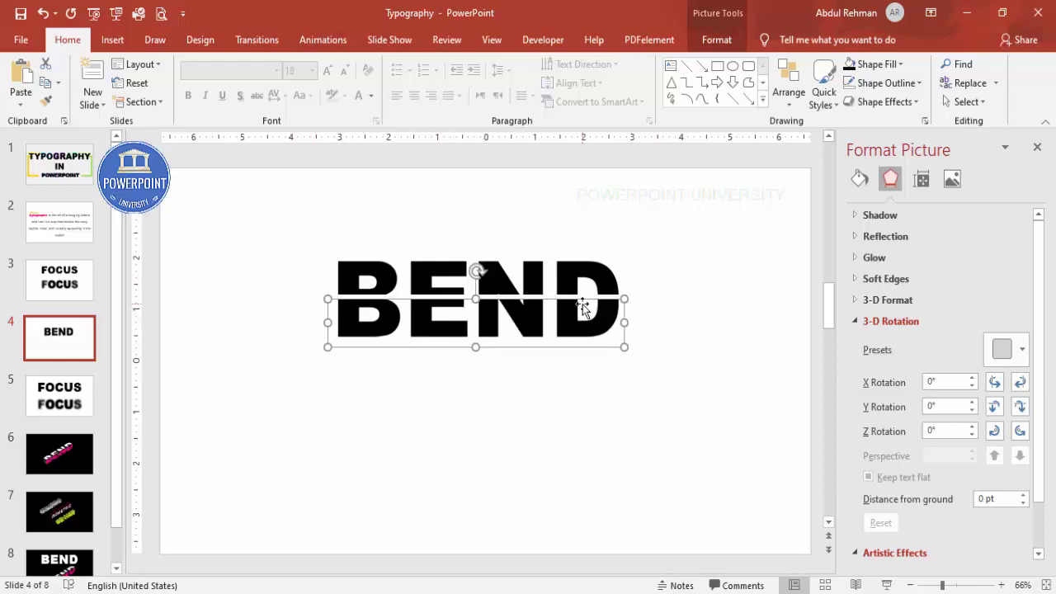
left_click(718, 42)
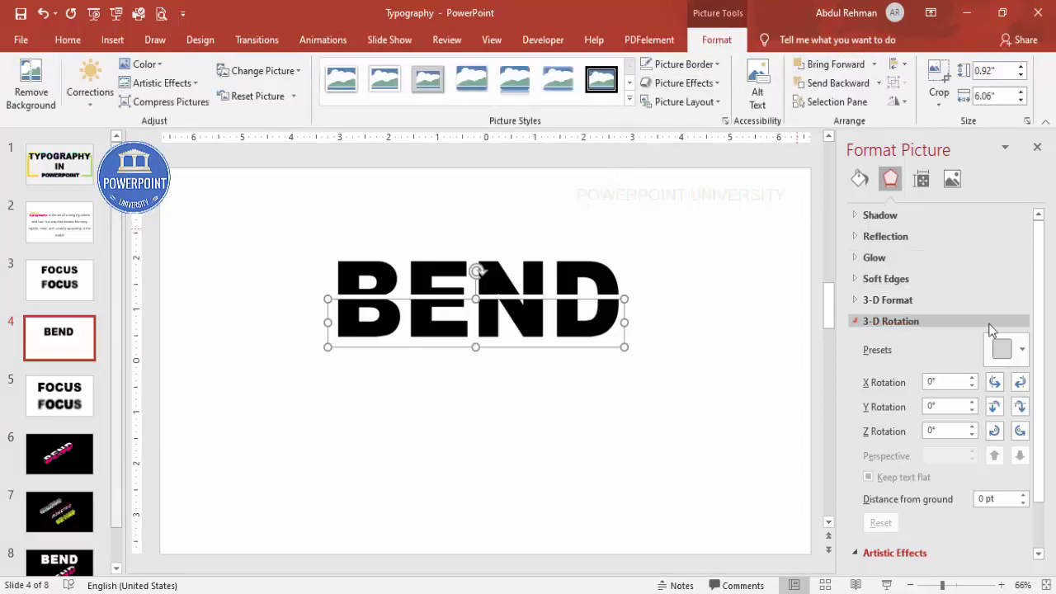
Try a gold solid fill on the picture background, then undo it
left_click(860, 181)
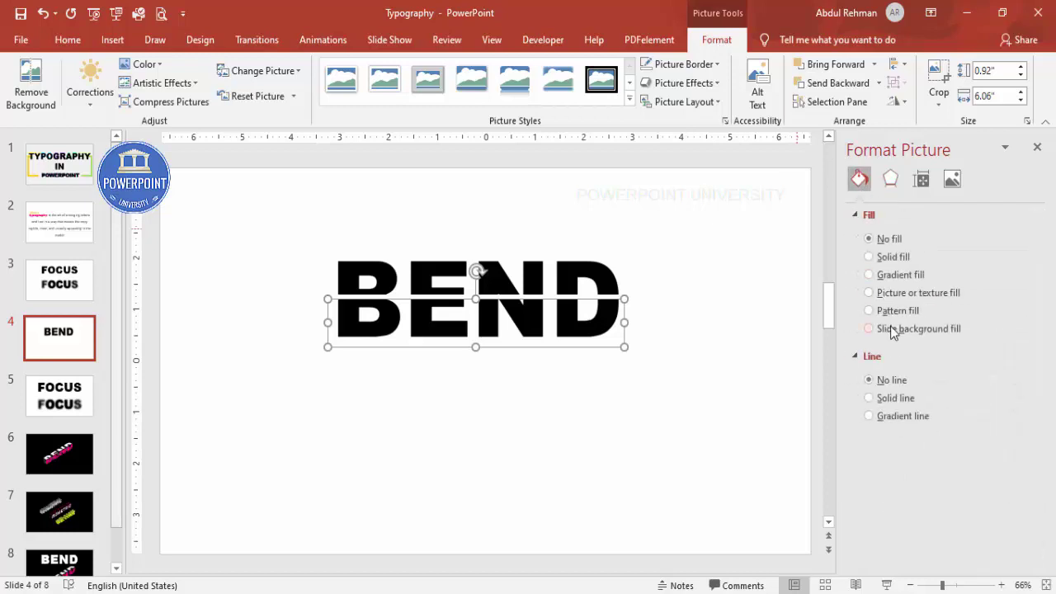
left_click(905, 258)
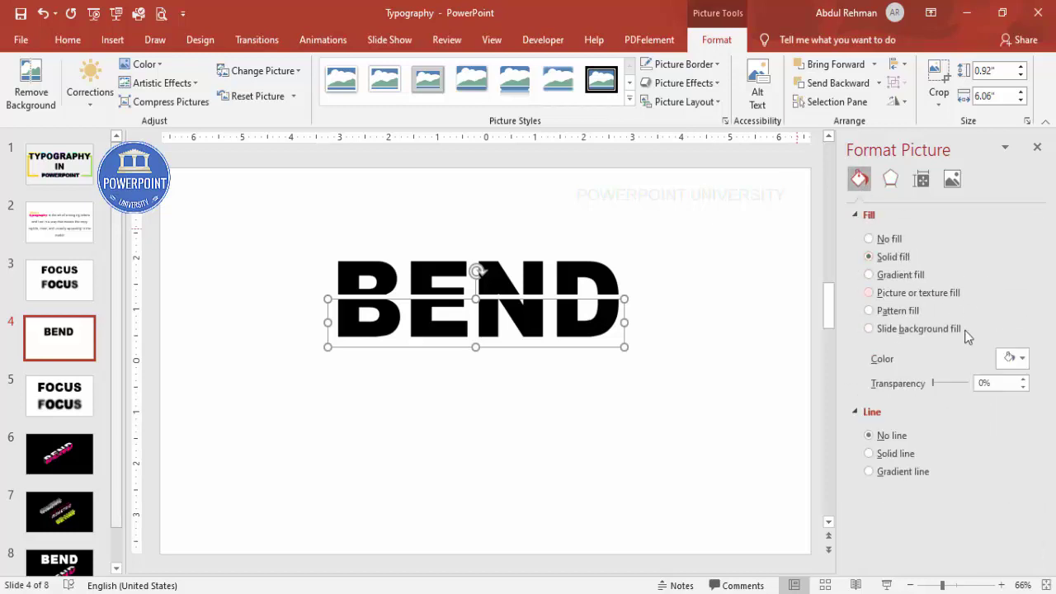
left_click(1012, 357)
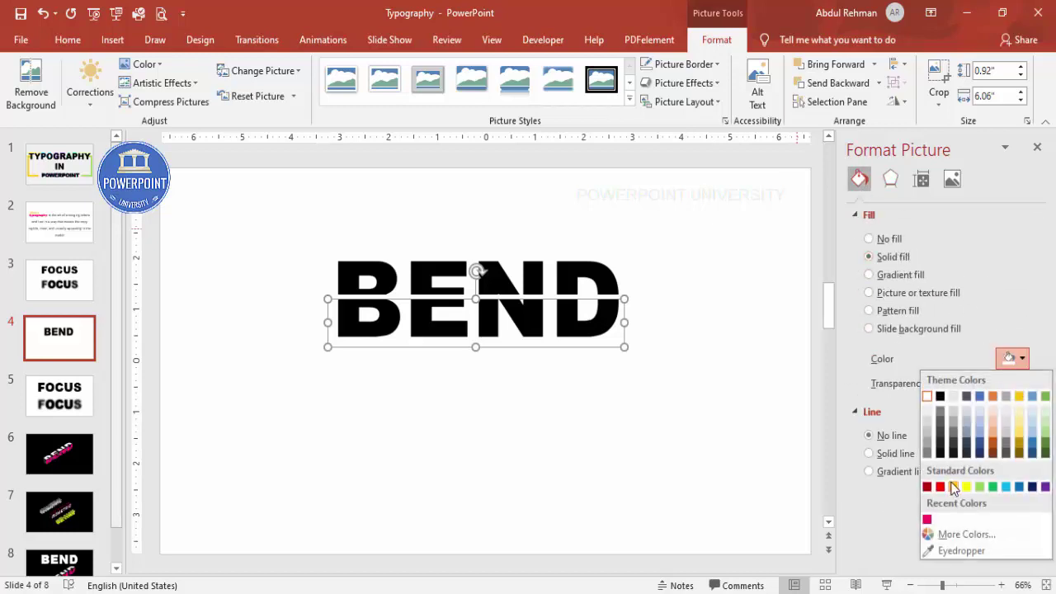
left_click(954, 487)
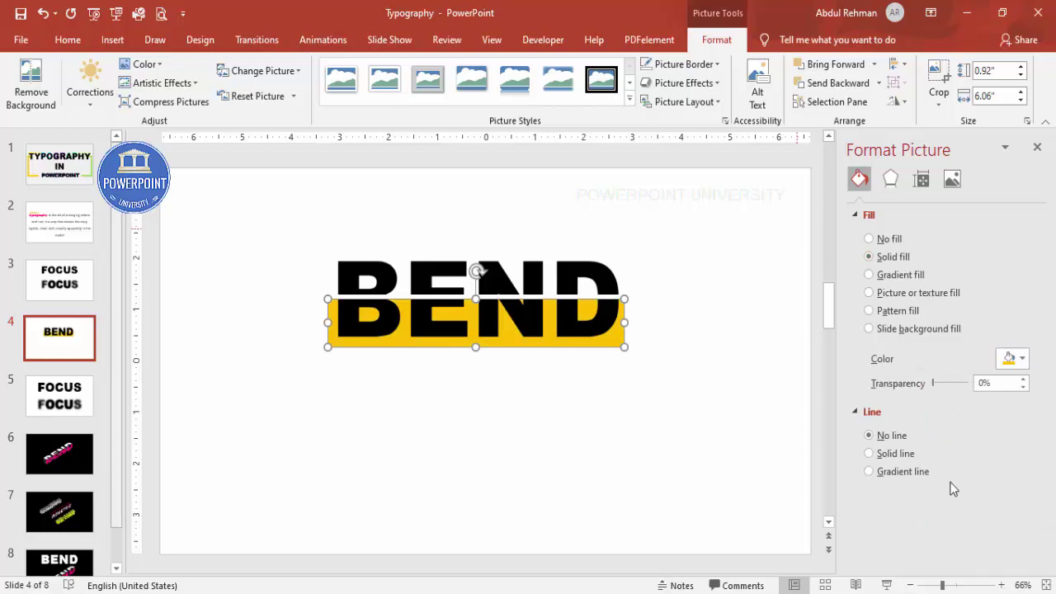
key("ctrl+z")
Recolour the bottom half of BEND green and move it below the black half
left_click(147, 64)
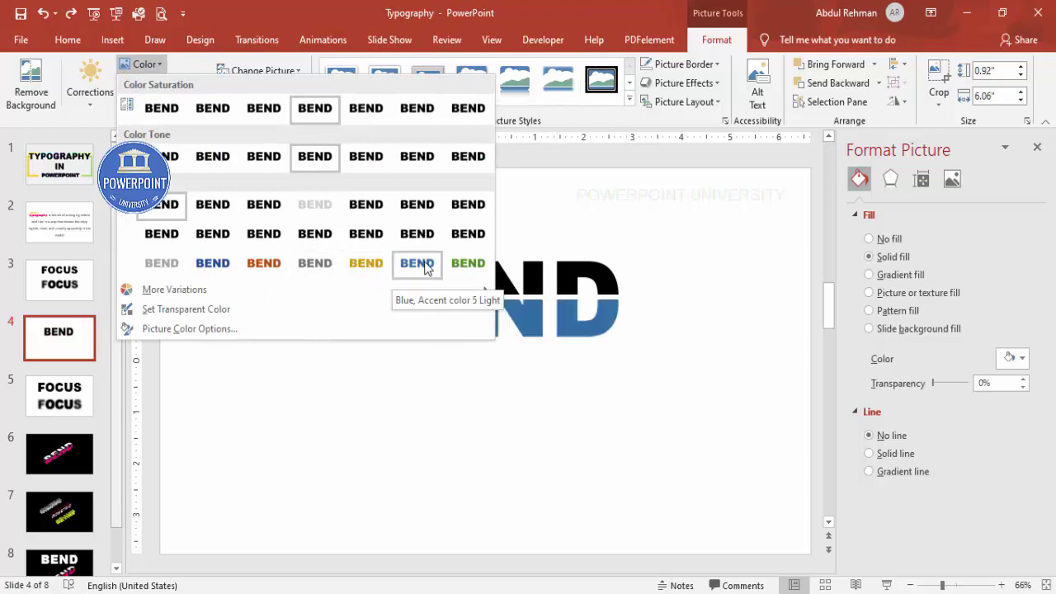
left_click(468, 264)
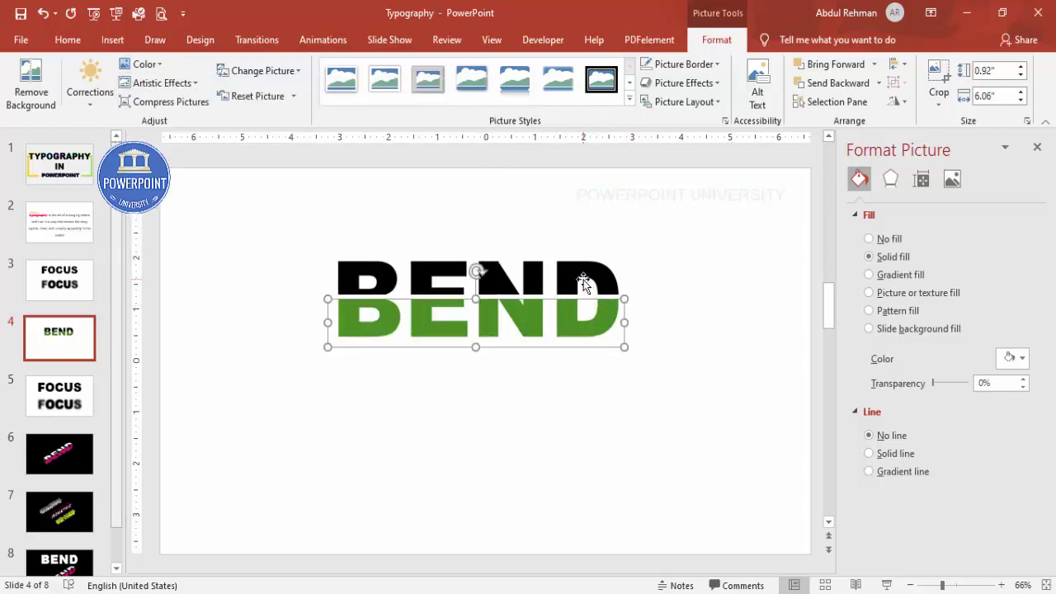
left_click_drag(618, 316, 633, 415)
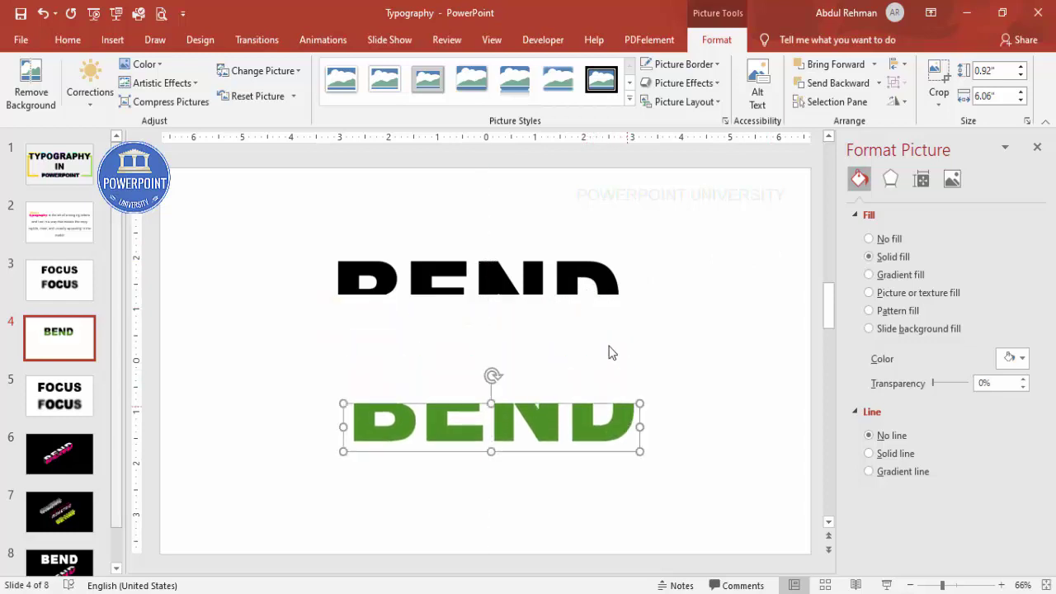
left_click(585, 273)
Apply Isometric: Top Up 3-D rotation to the black top half and reposition it
left_click_drag(581, 251, 580, 286)
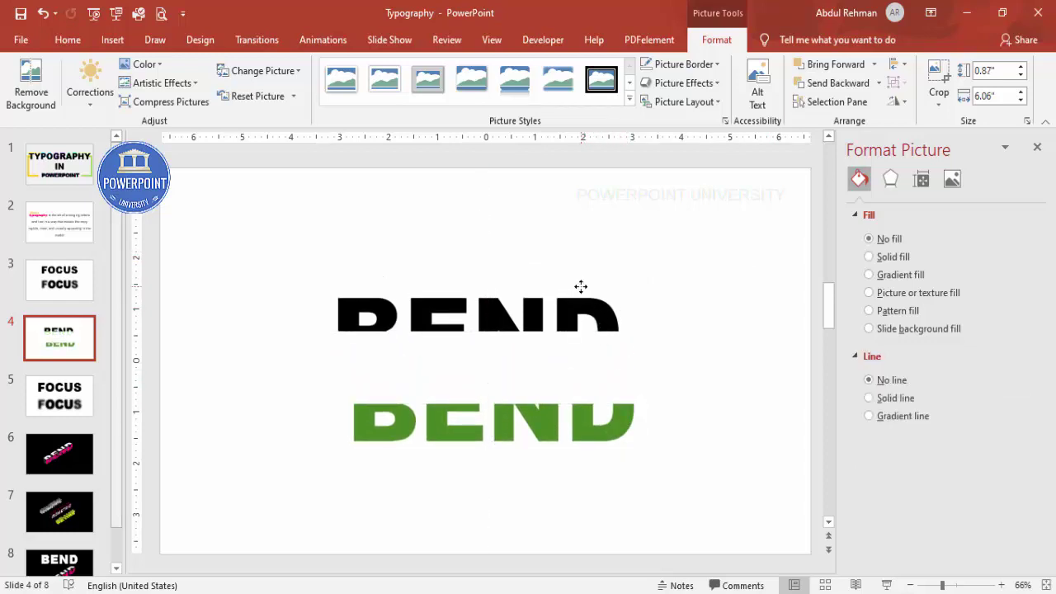
left_click(894, 179)
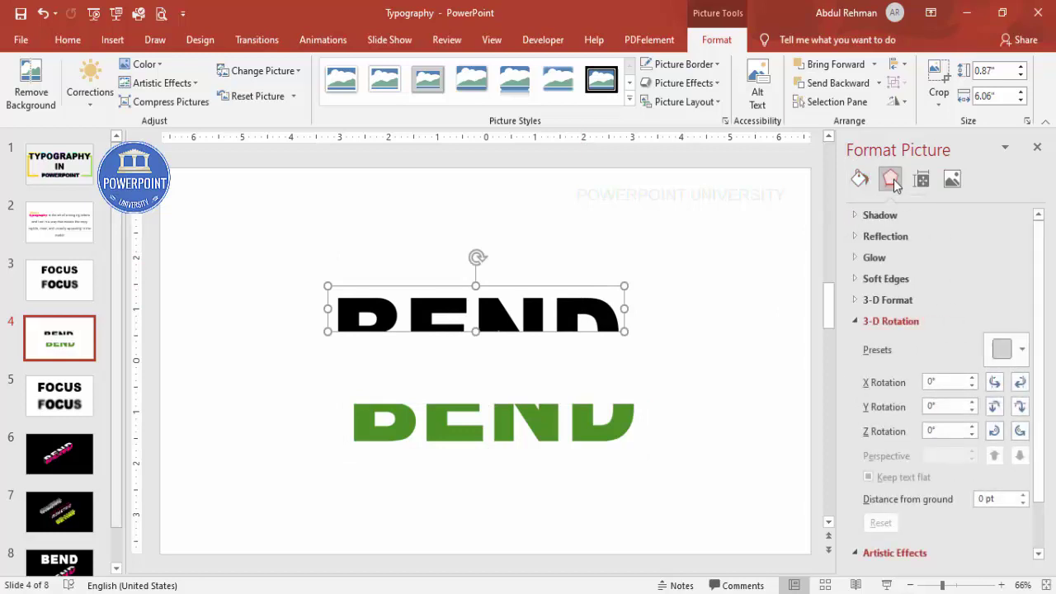
left_click(854, 320)
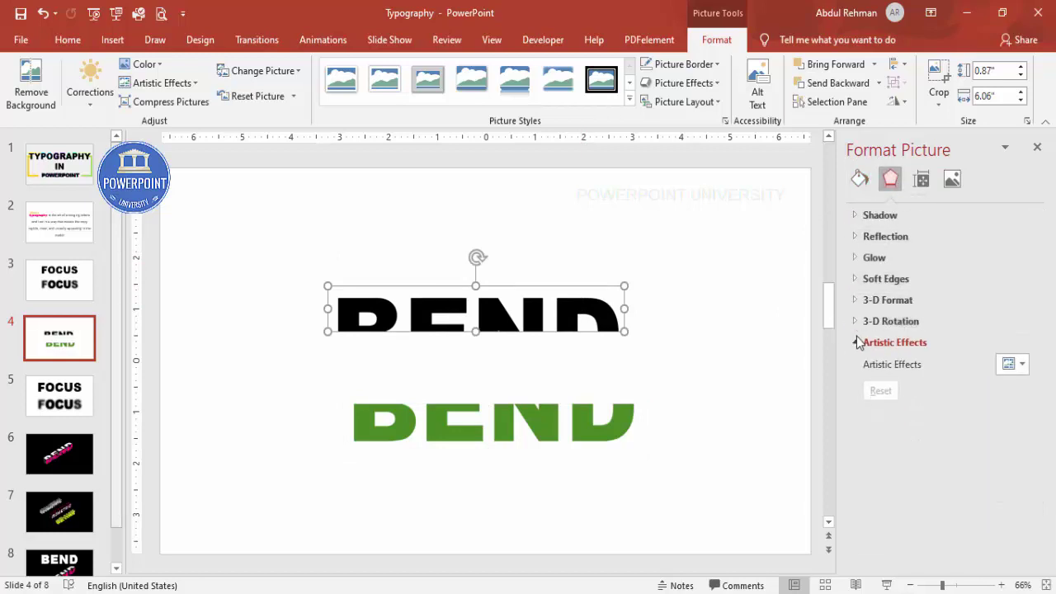
left_click(858, 322)
left_click(1021, 350)
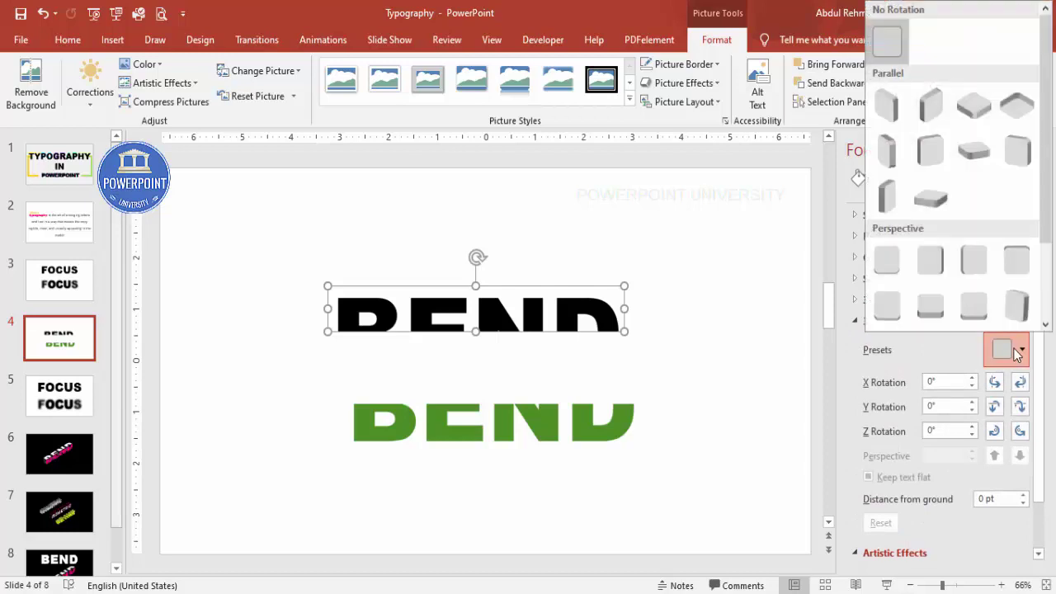
left_click(973, 109)
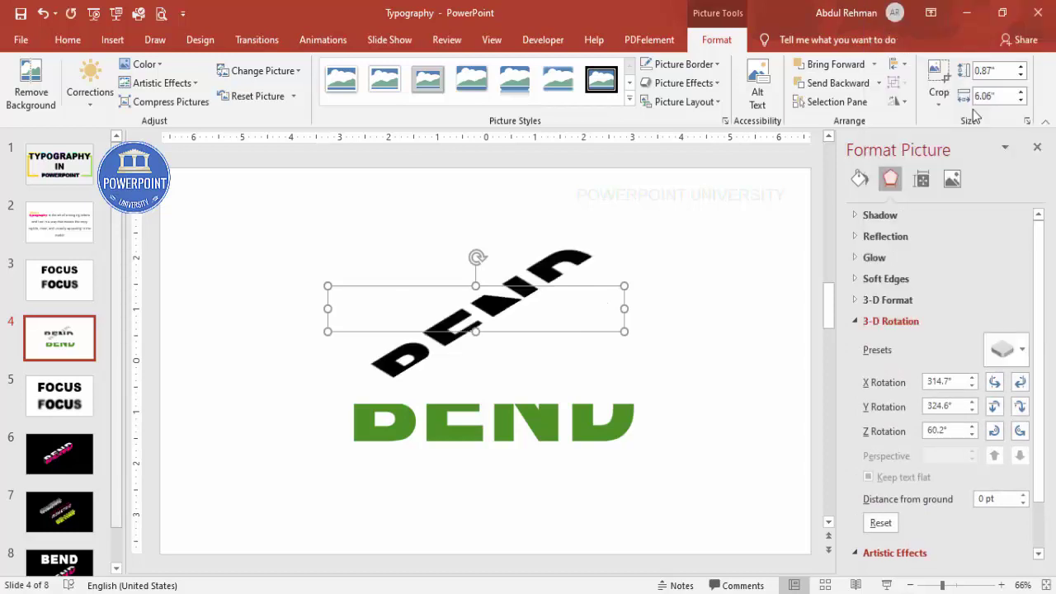
left_click_drag(578, 291, 561, 297)
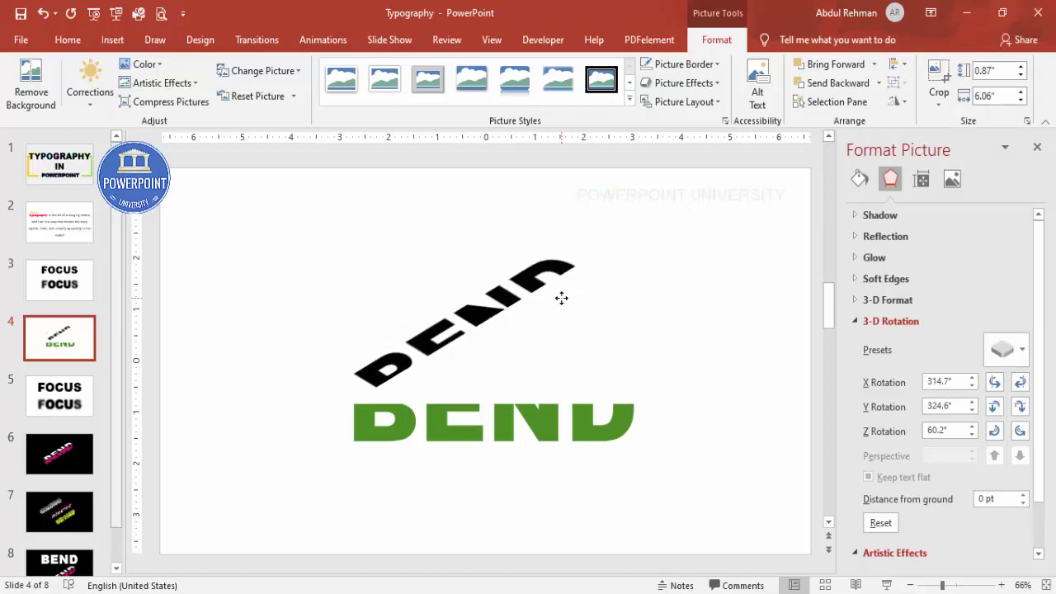
left_click(604, 396)
Apply Isometric: Right Up rotation to the green half and join it beneath the black
left_click(613, 409)
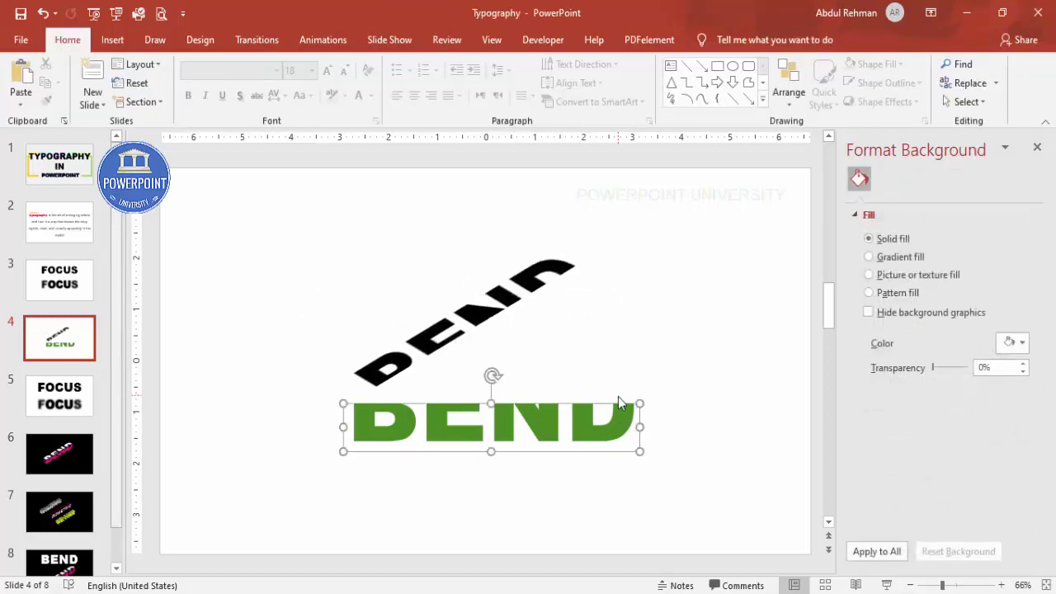
left_click(1004, 351)
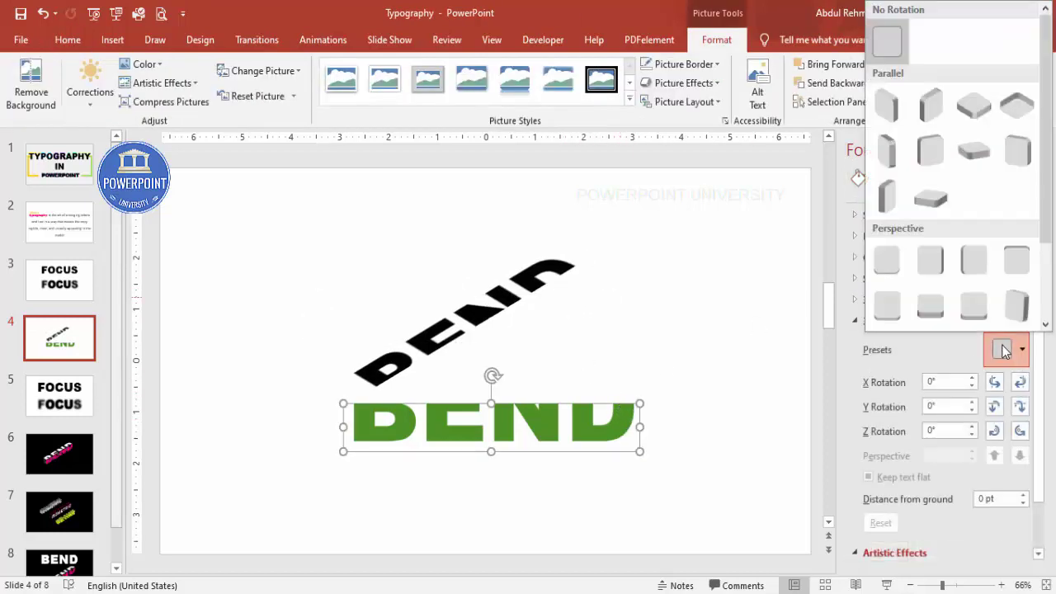
left_click(931, 114)
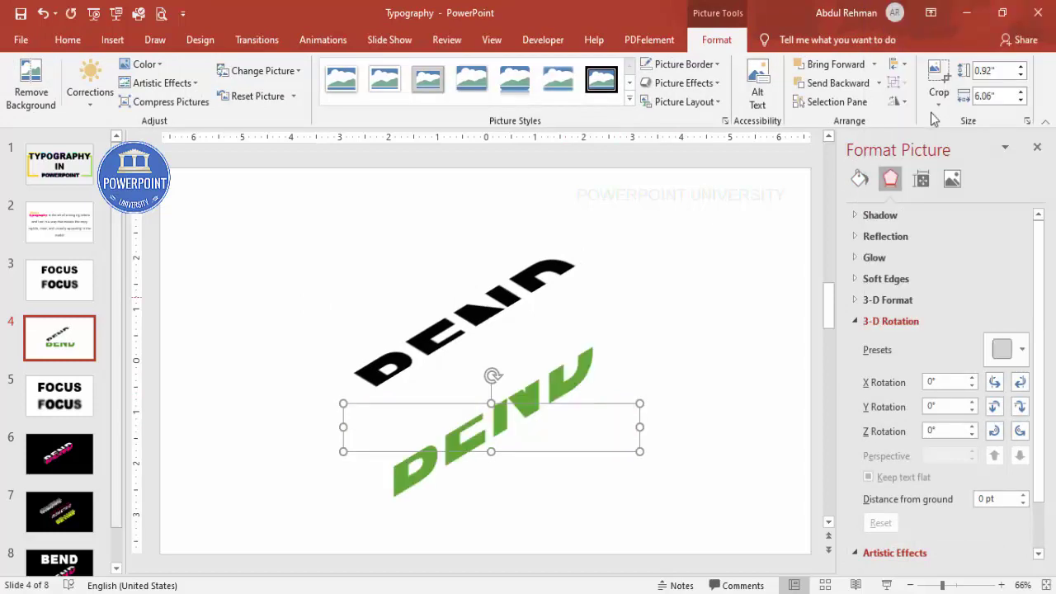
left_click_drag(601, 407, 586, 329)
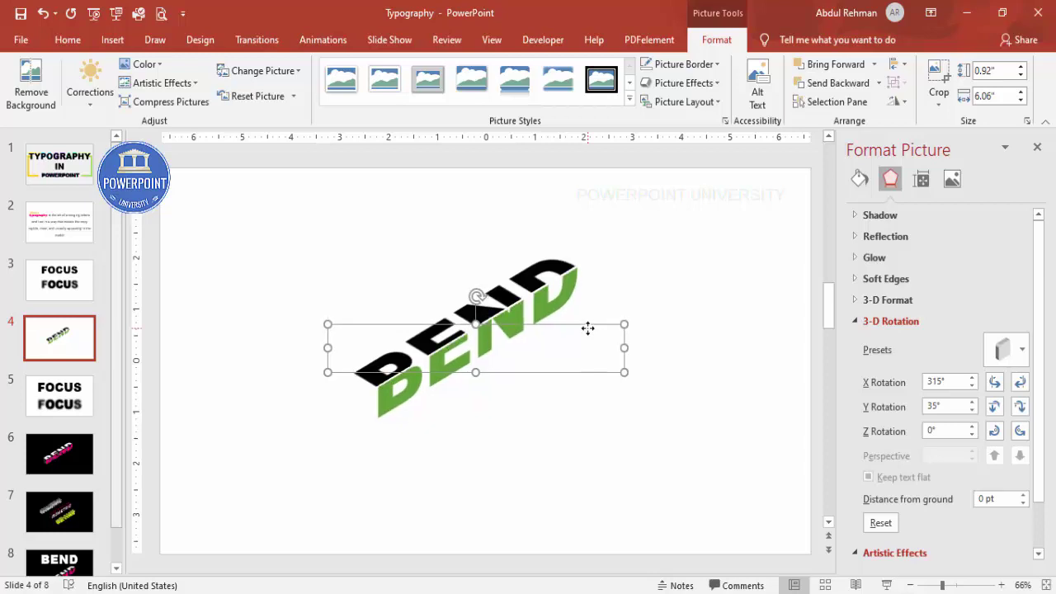
left_click(602, 397)
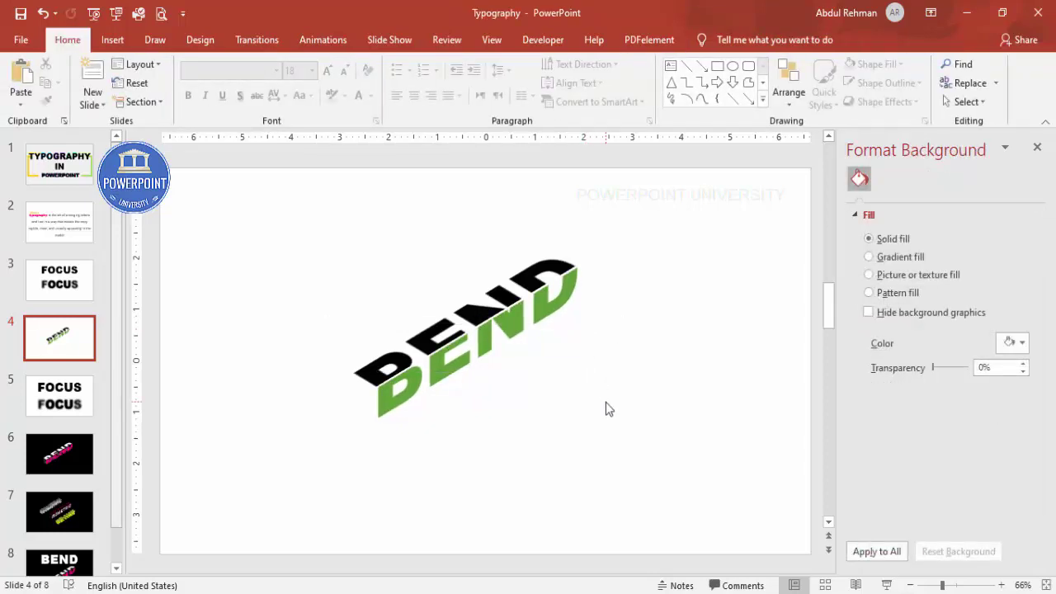